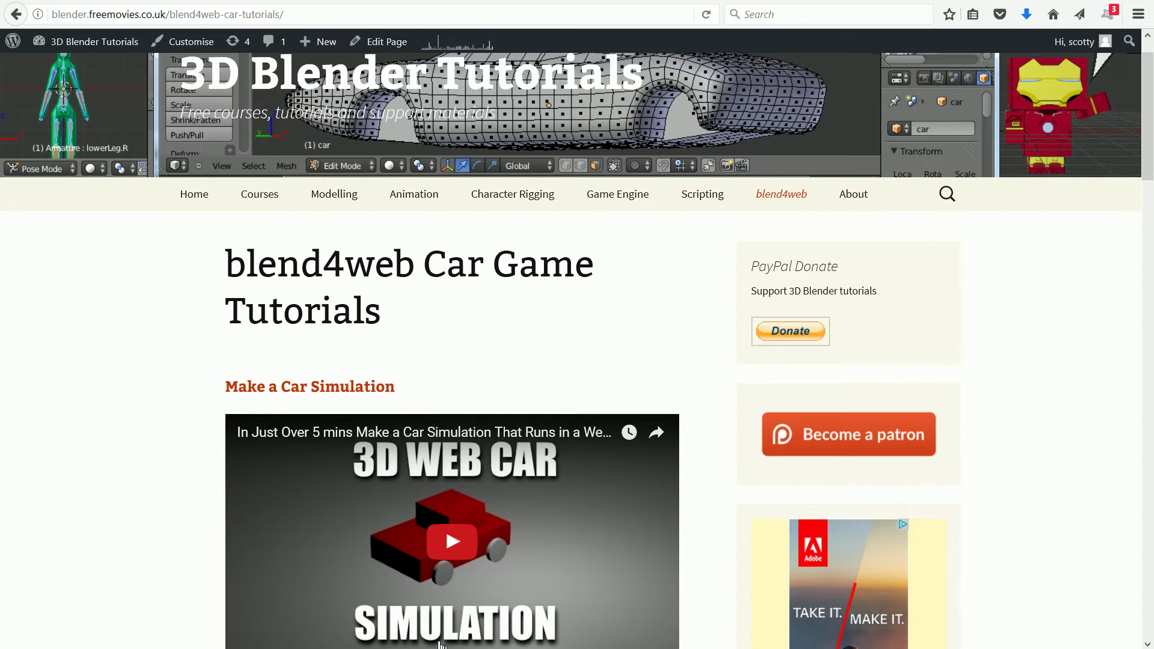
Switch Firefox to the localhost Blend4Web Project Manager tab
{"action": "left_click", "coordinate": [88, 2]}
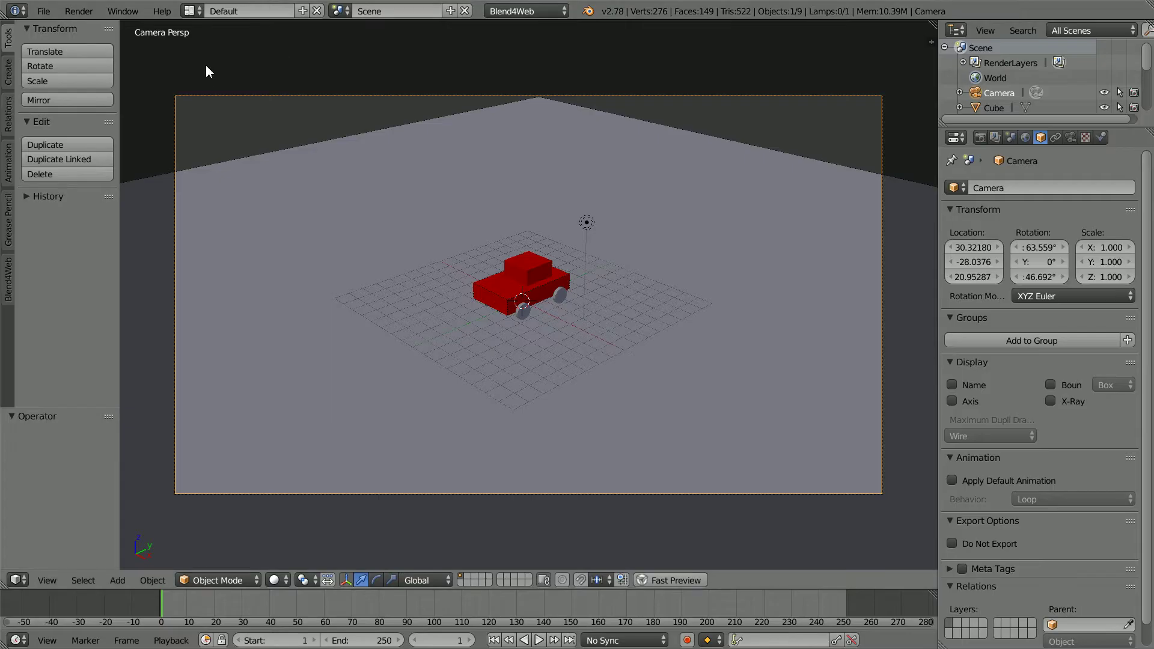
Reopen the recent carTut19.blend car scene
{"action": "left_click", "coordinate": [44, 12]}
{"action": "mouse_move", "coordinate": [77, 60]}
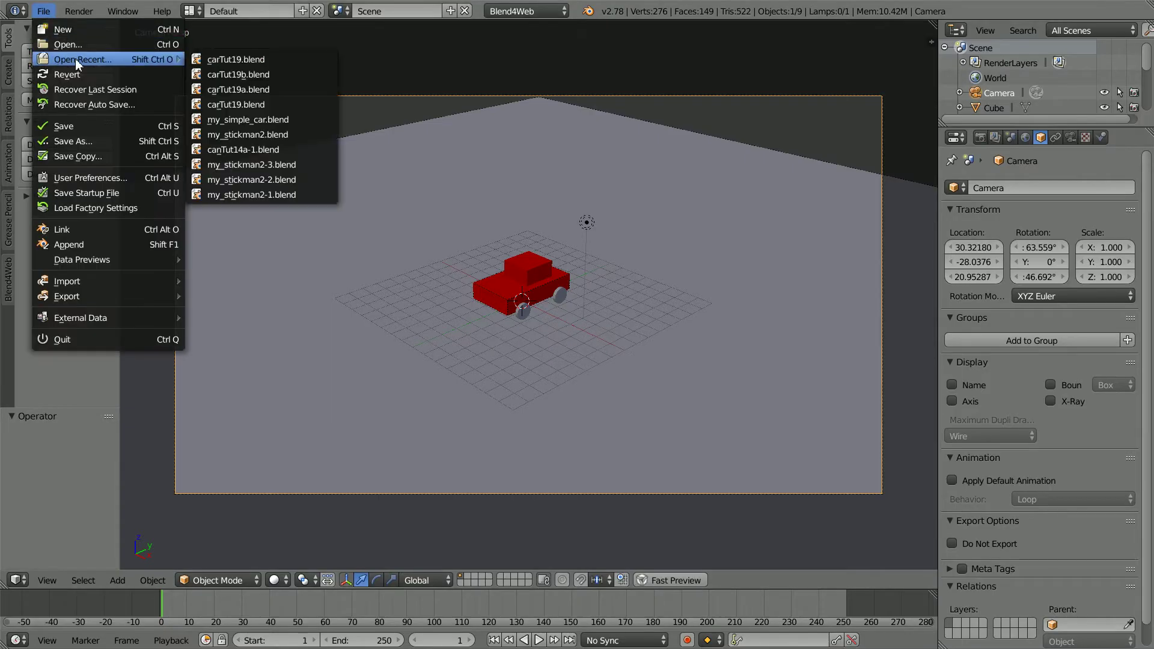
{"action": "left_click", "coordinate": [267, 60]}
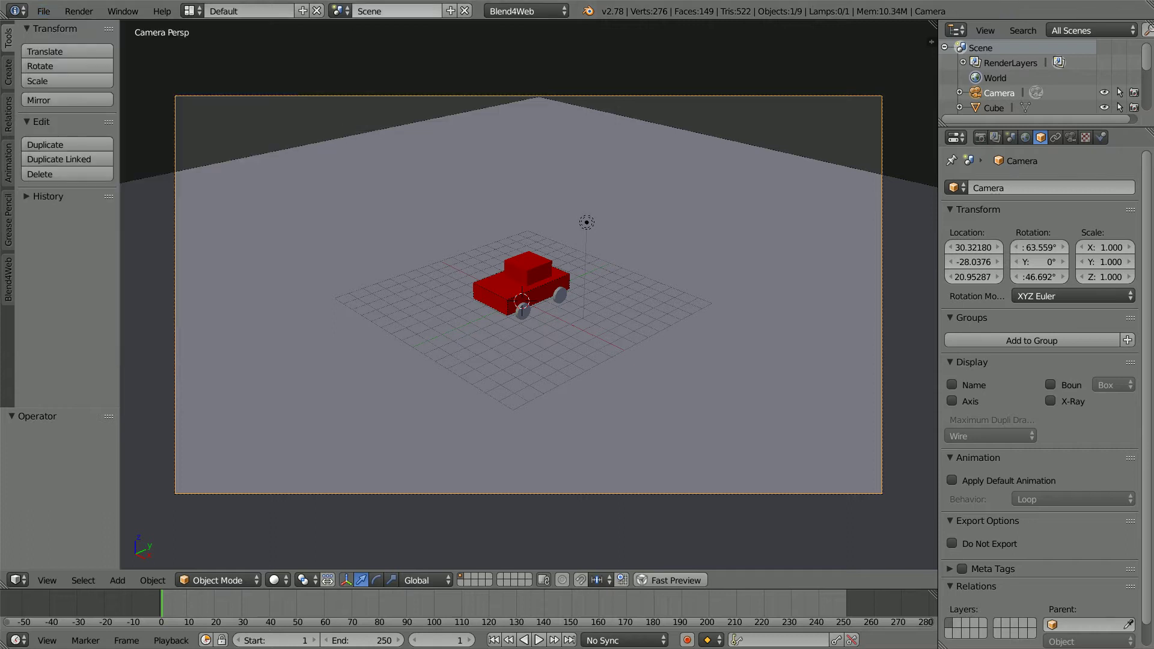
Apply Blend4Web's Set Recommended Options in the Render settings and open the Project Manager
{"action": "left_click", "coordinate": [981, 138]}
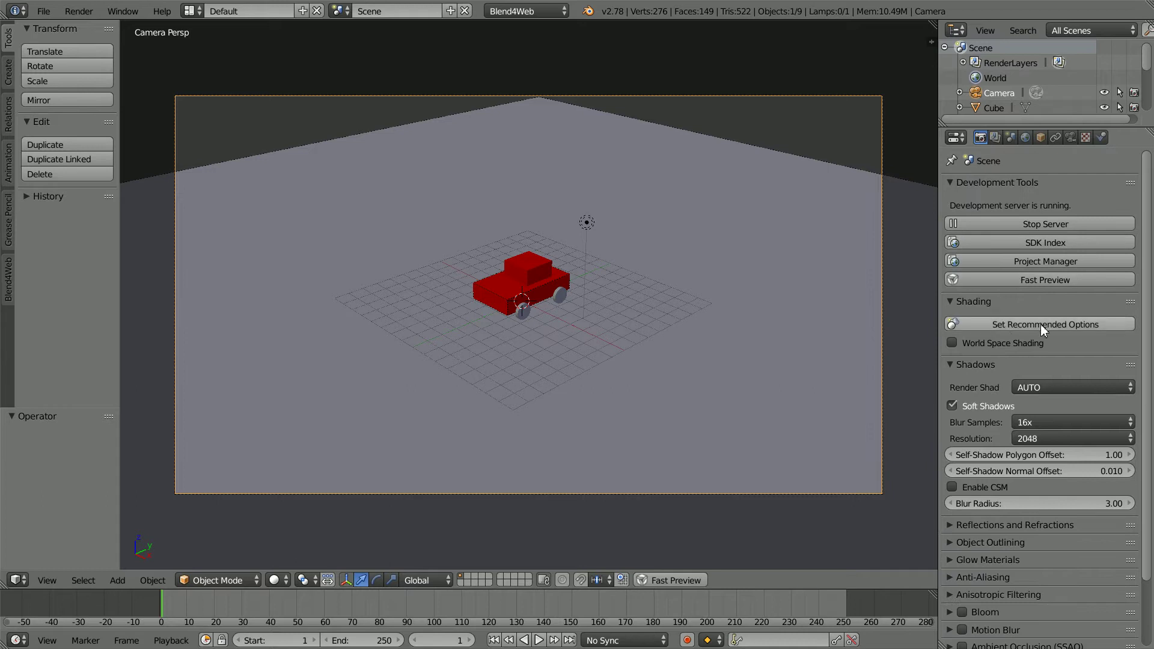
{"action": "left_click", "coordinate": [1100, 324]}
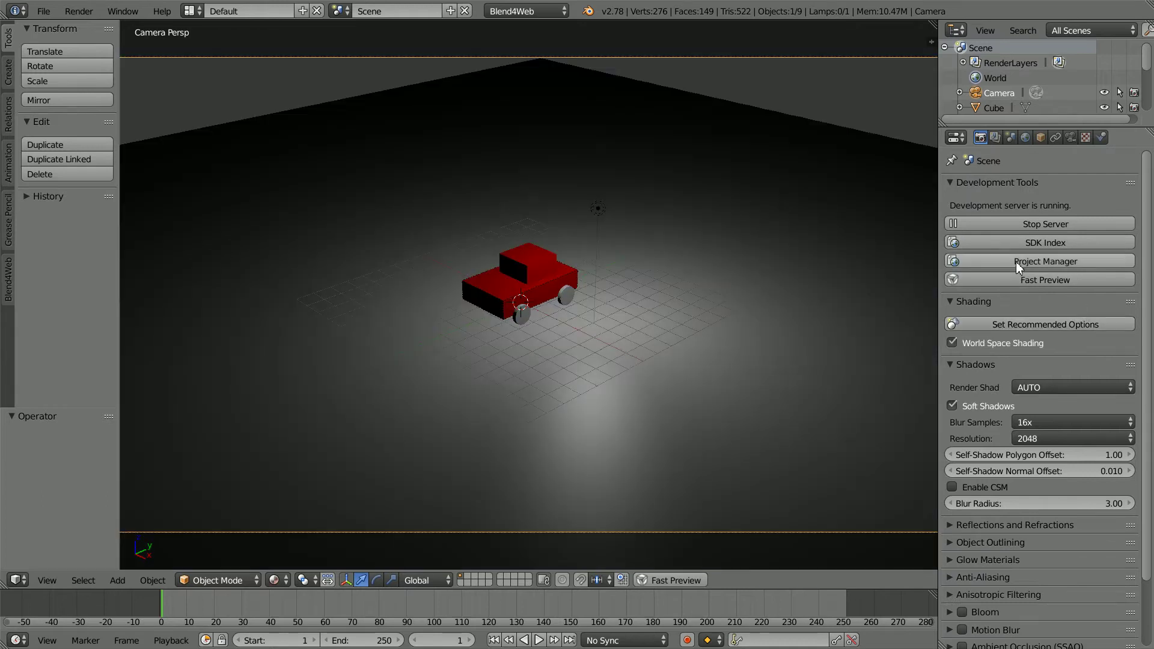
{"action": "left_click", "coordinate": [1081, 261]}
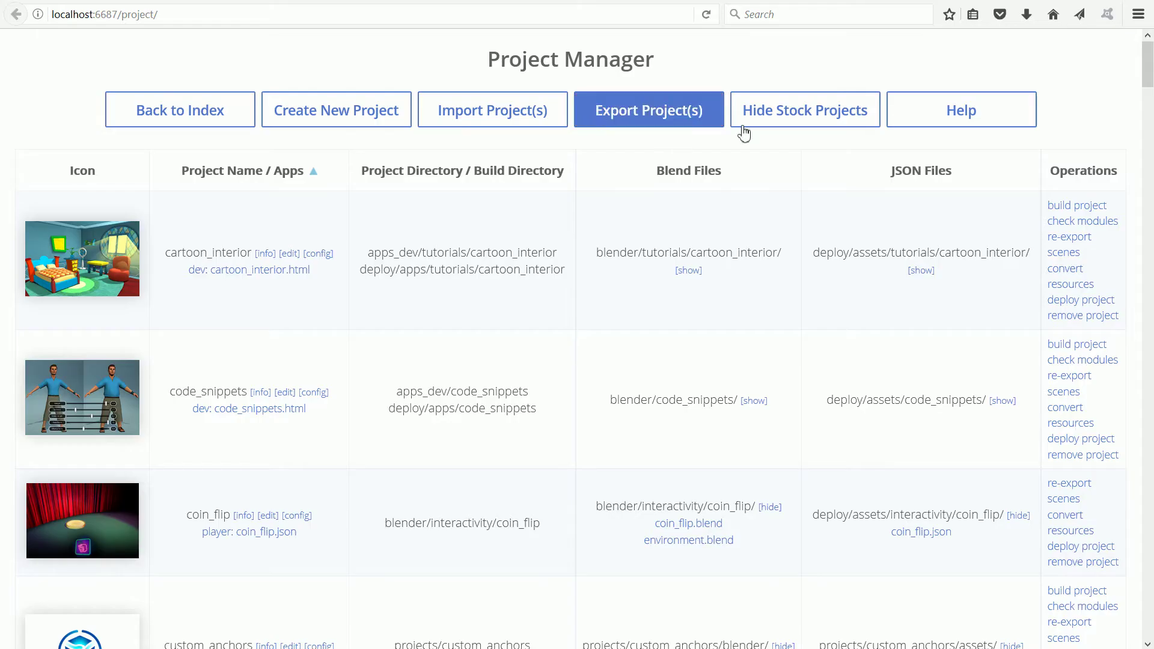
Hide the stock projects and create a new project named my_simple_car
{"action": "left_click", "coordinate": [386, 110]}
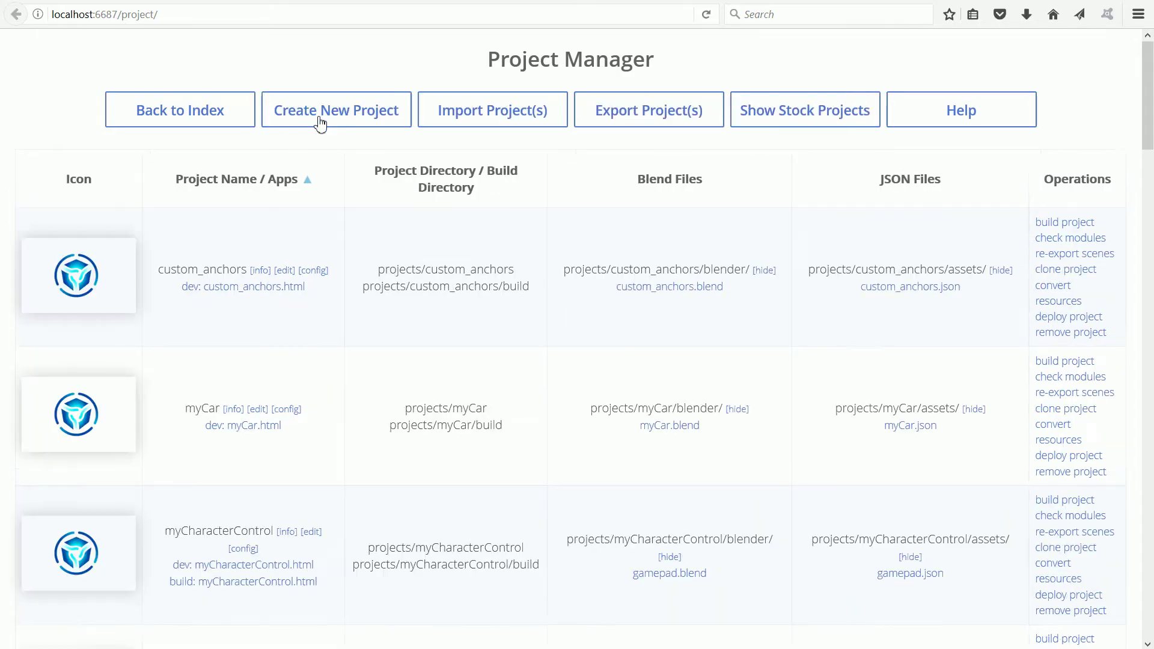
{"action": "left_click", "coordinate": [319, 121]}
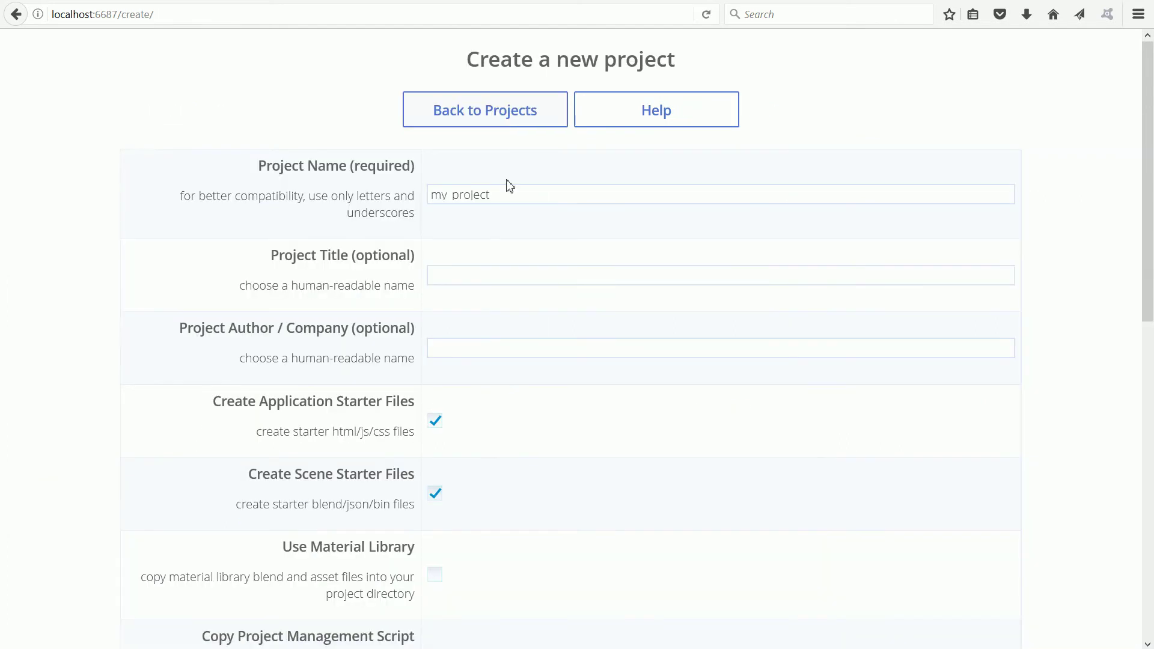
{"action": "left_click", "coordinate": [508, 196]}
{"action": "key", "text": "BackSpace"}
{"action": "key", "text": "BackSpace"}
{"action": "key", "text": "BackSpace"}
{"action": "key", "text": "BackSpace"}
{"action": "key", "text": "BackSpace"}
{"action": "key", "text": "BackSpace"}
{"action": "key", "text": "BackSpace"}
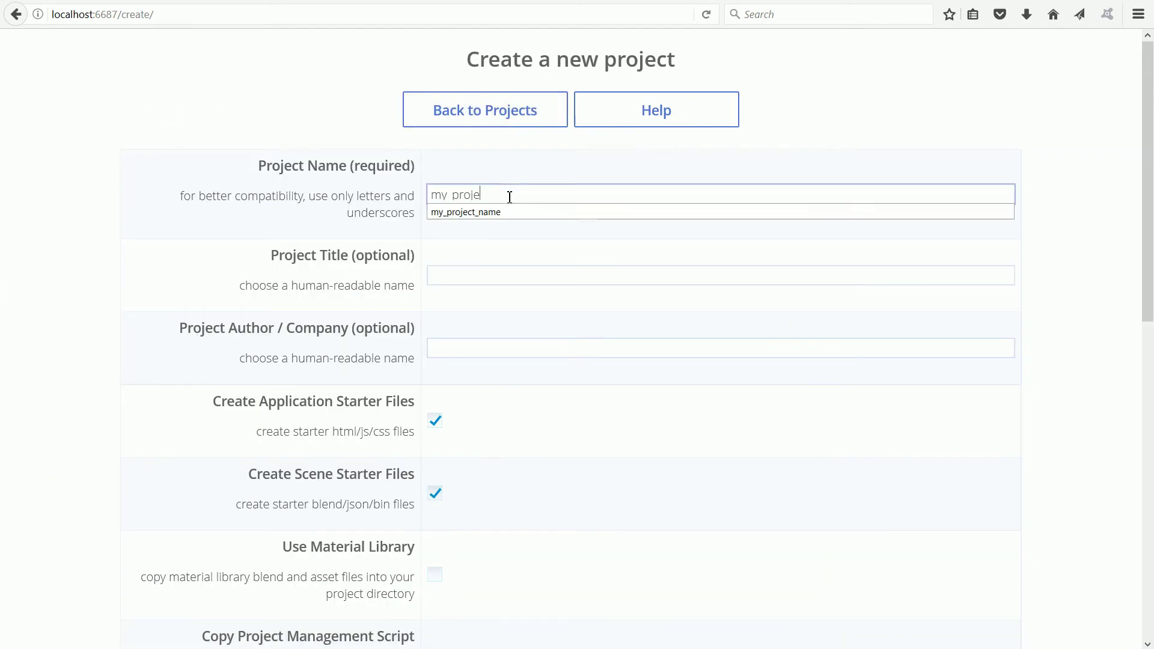
{"action": "type", "text": "simple_ca"}
{"action": "left_click_drag", "start_coordinate": [1136, 293], "coordinate": [1136, 608]}
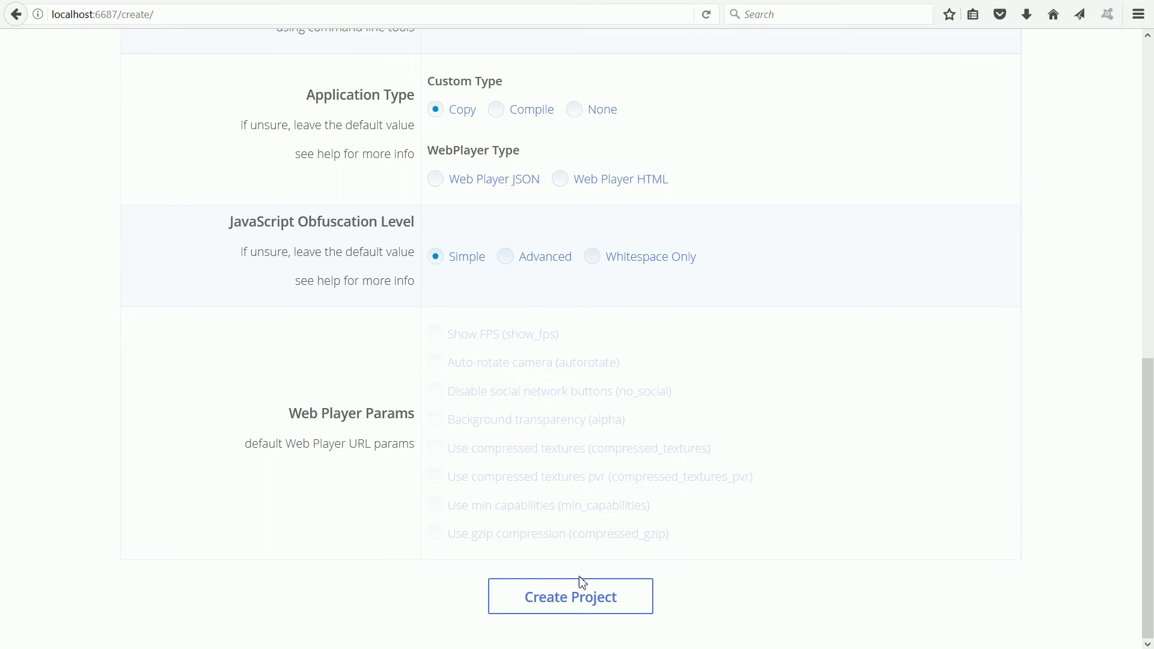
{"action": "left_click", "coordinate": [580, 601]}
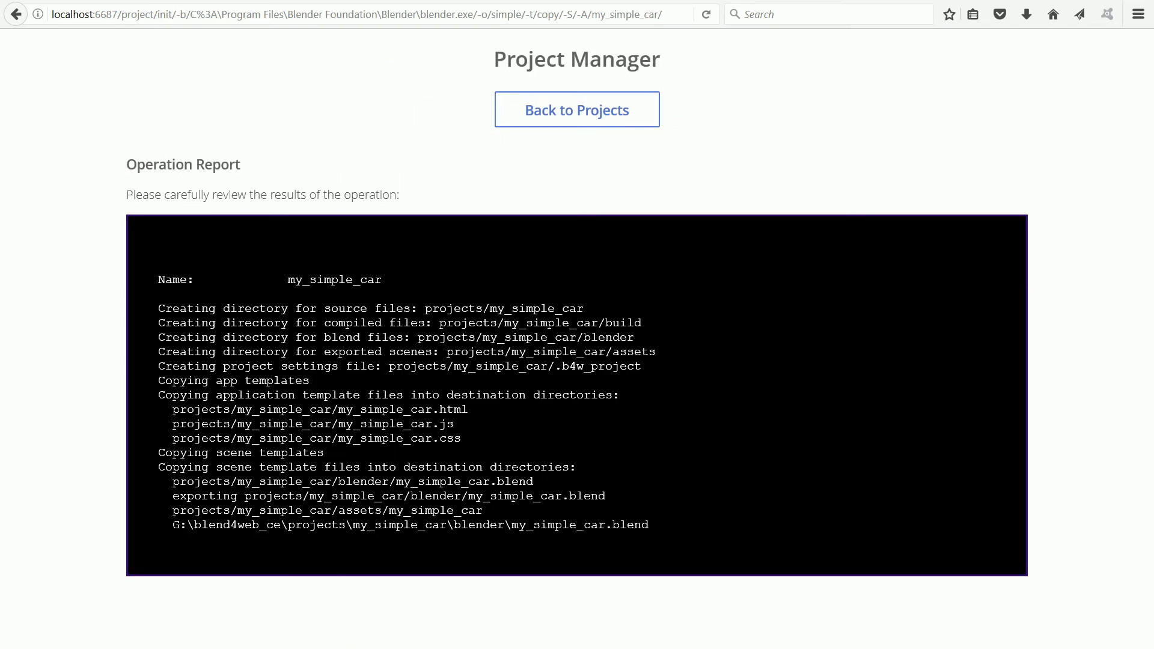
Return to the project list and run my_simple_car.html in development mode
{"action": "left_click", "coordinate": [561, 114]}
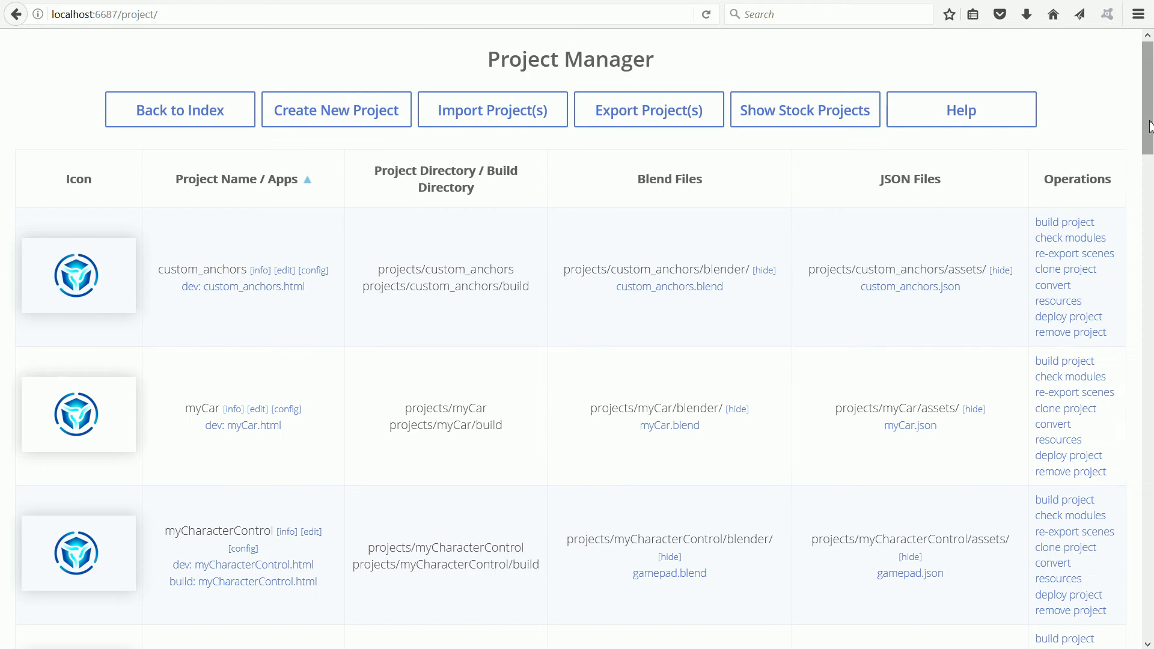
{"action": "left_click_drag", "start_coordinate": [1148, 97], "coordinate": [1148, 515]}
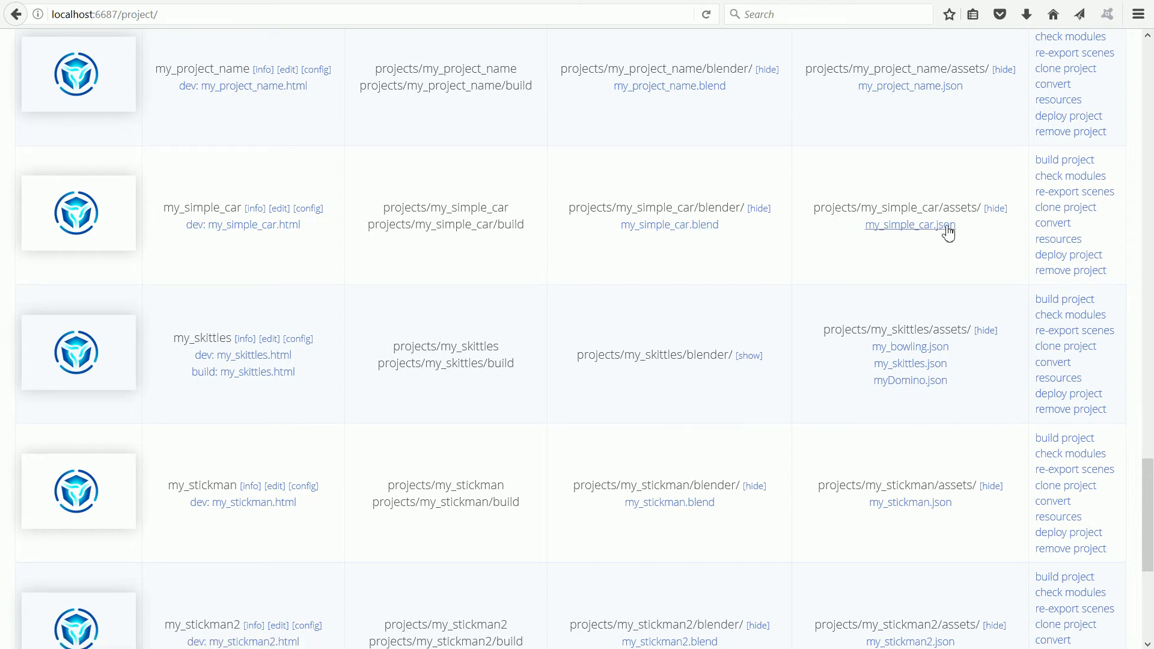
{"action": "left_click", "coordinate": [284, 232]}
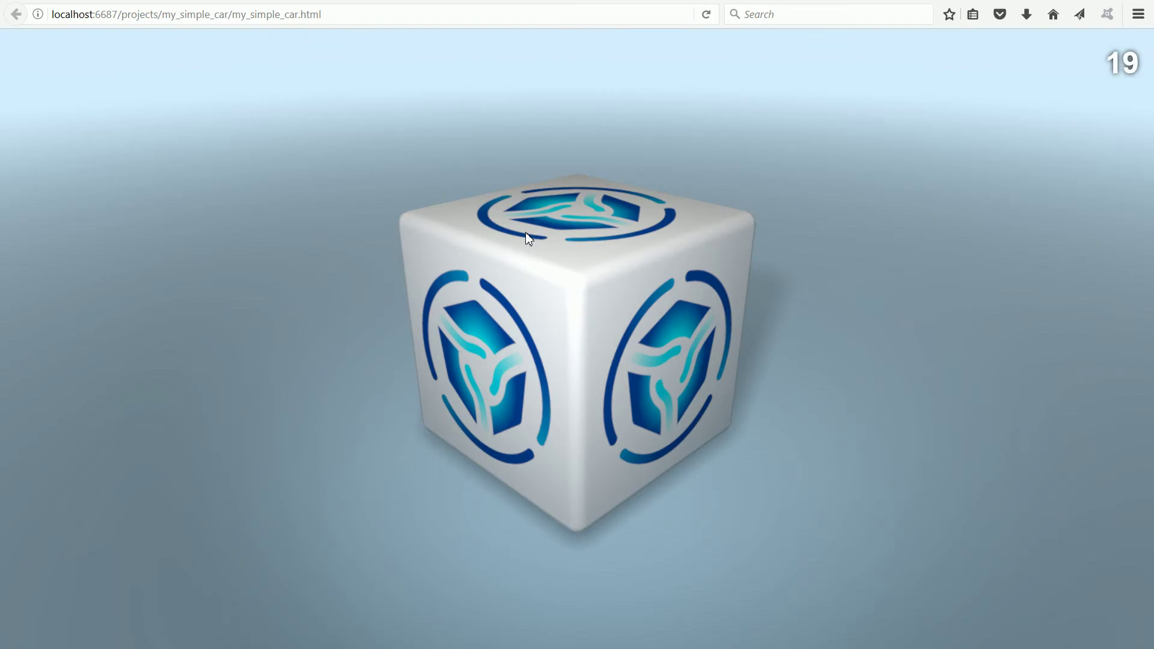
After viewing the starter cube demo, go back to the project list
{"action": "key", "text": "alt+Left"}
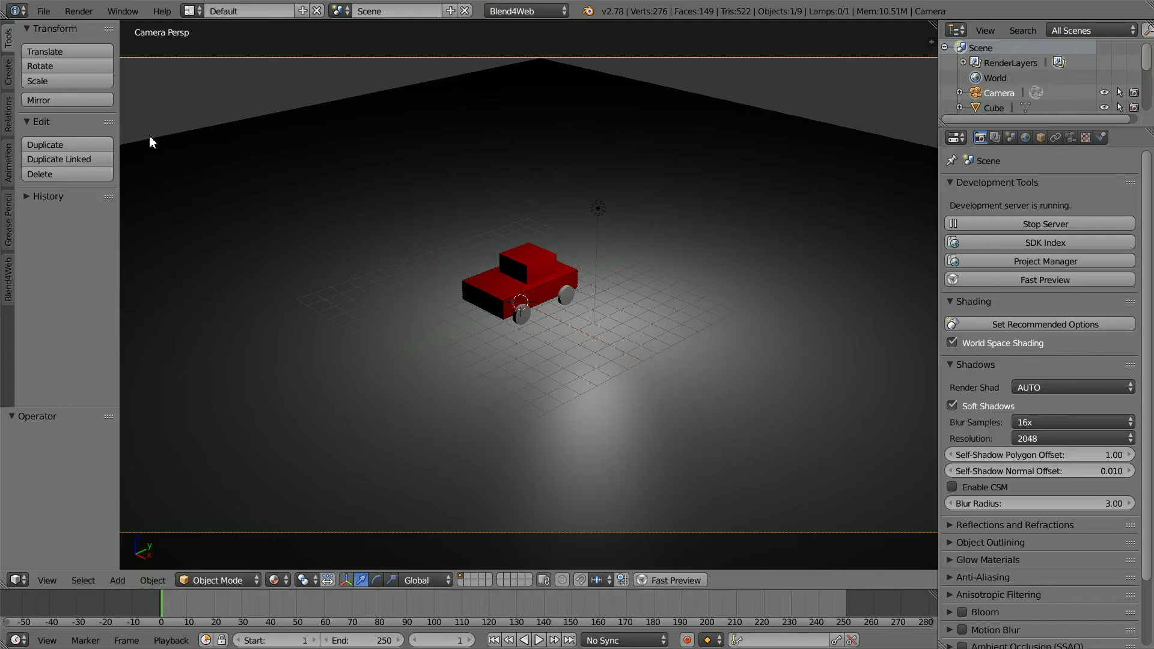
Save the scene over G:\blend4web_ce\projects\my_simple_car\blender\my_simple_car.blend
{"action": "left_click", "coordinate": [43, 12]}
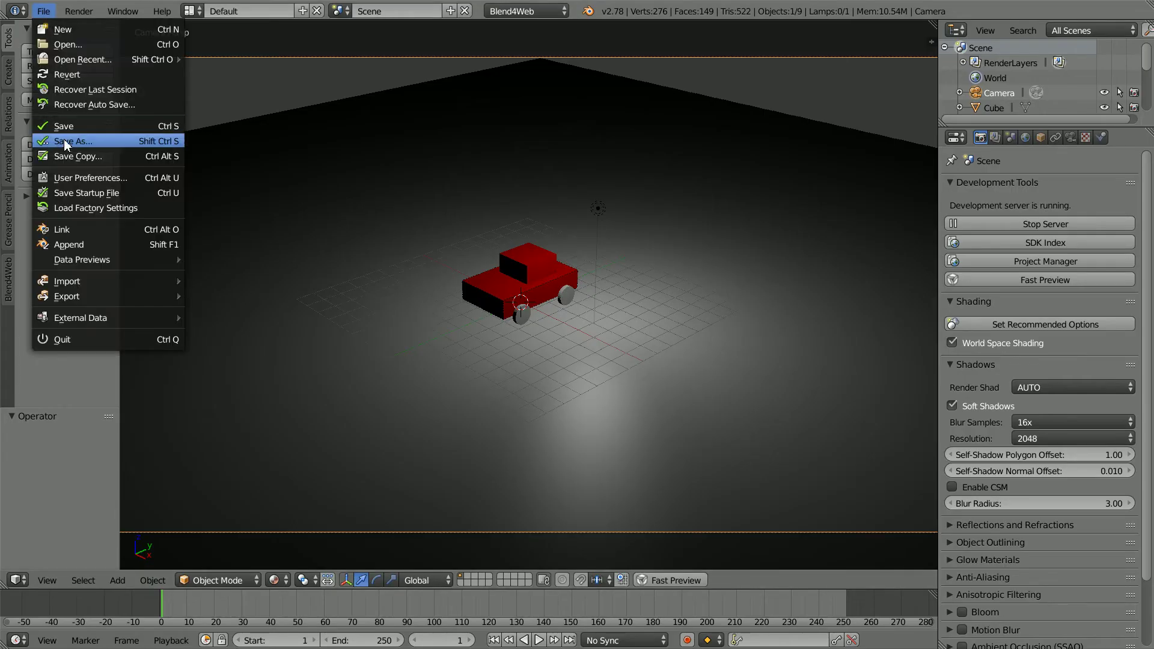
{"action": "left_click", "coordinate": [101, 139]}
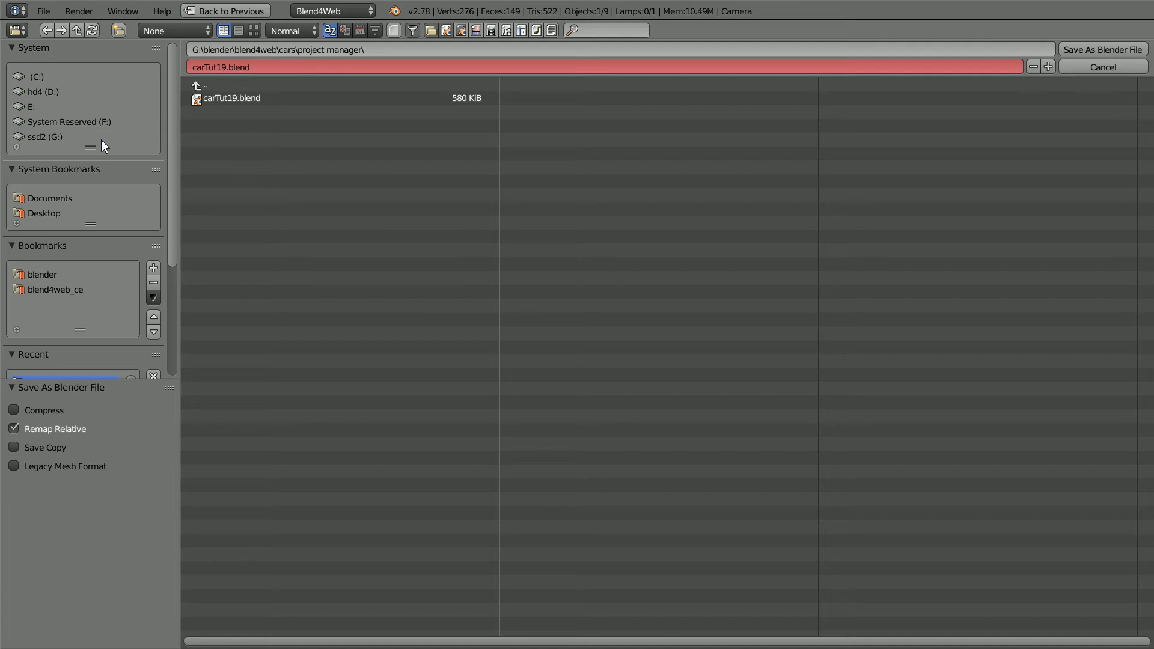
{"action": "left_click", "coordinate": [38, 136]}
{"action": "left_click", "coordinate": [262, 113]}
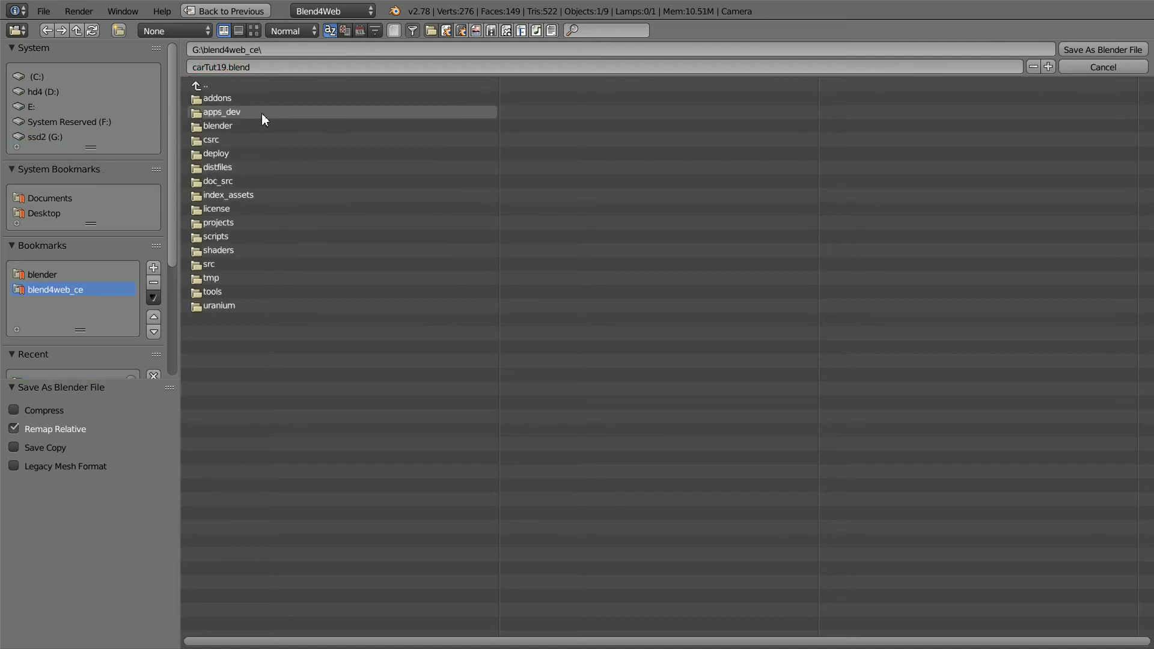
{"action": "left_click", "coordinate": [217, 223]}
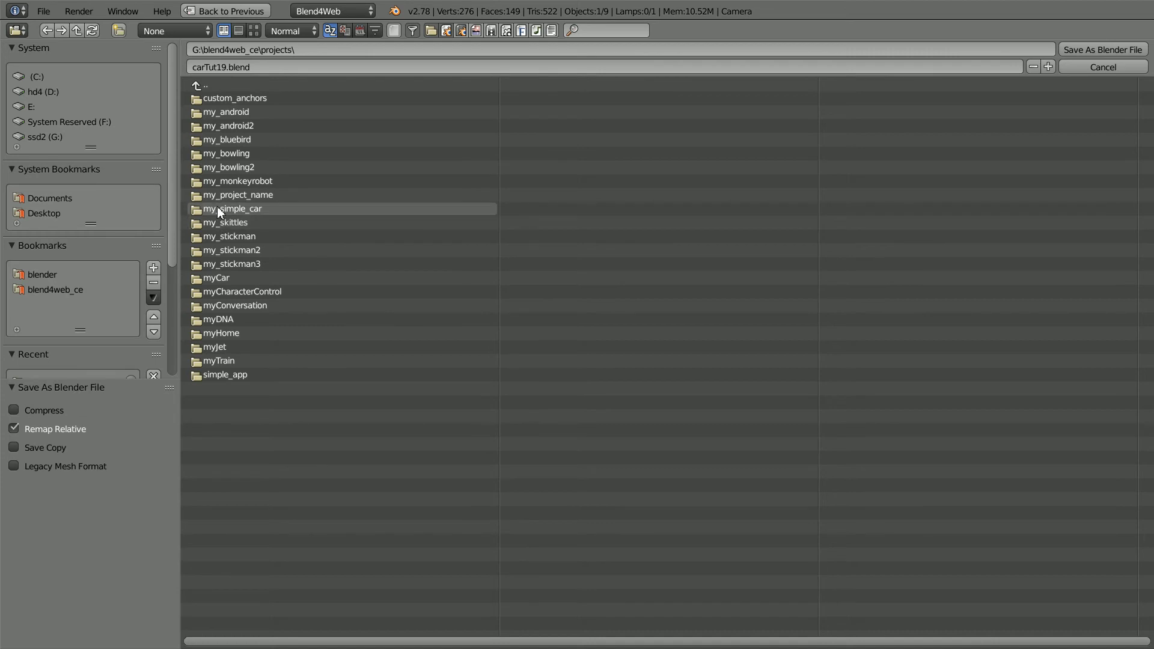
{"action": "left_click", "coordinate": [217, 208]}
{"action": "left_click", "coordinate": [205, 112]}
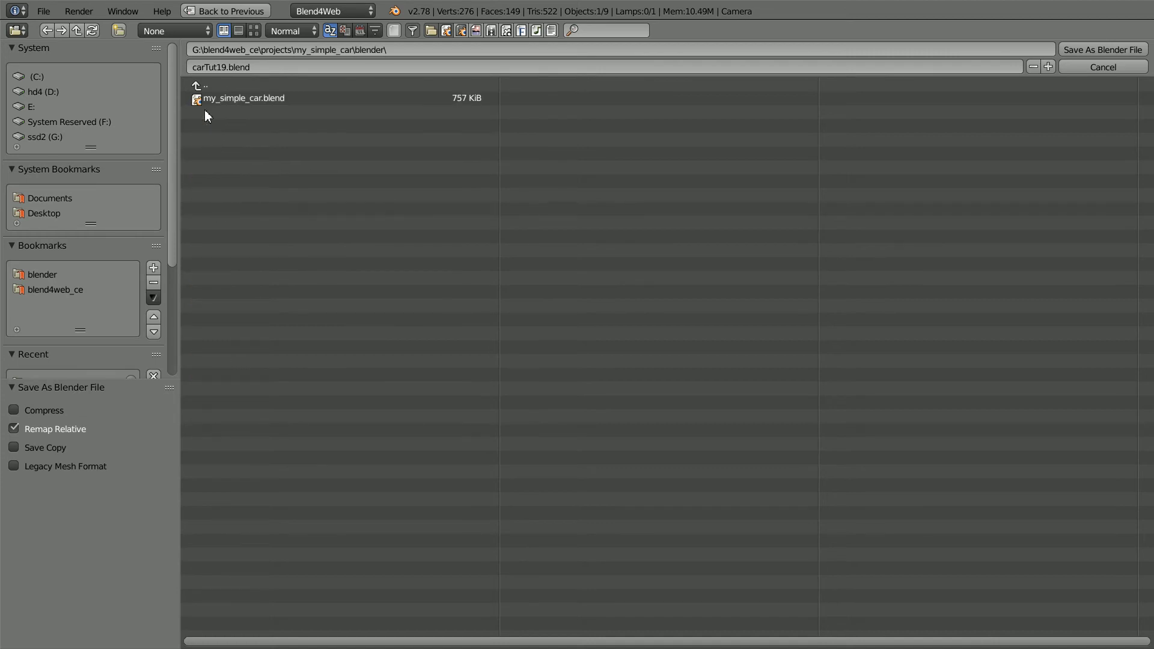
{"action": "left_click", "coordinate": [249, 99]}
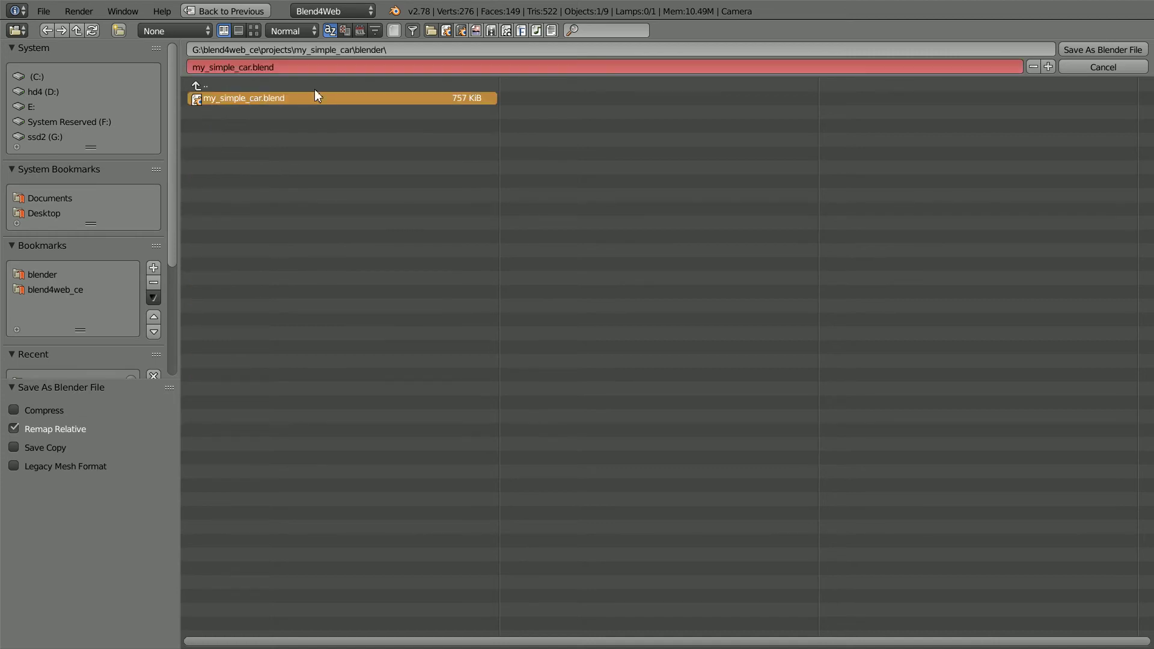
{"action": "left_click", "coordinate": [1101, 48]}
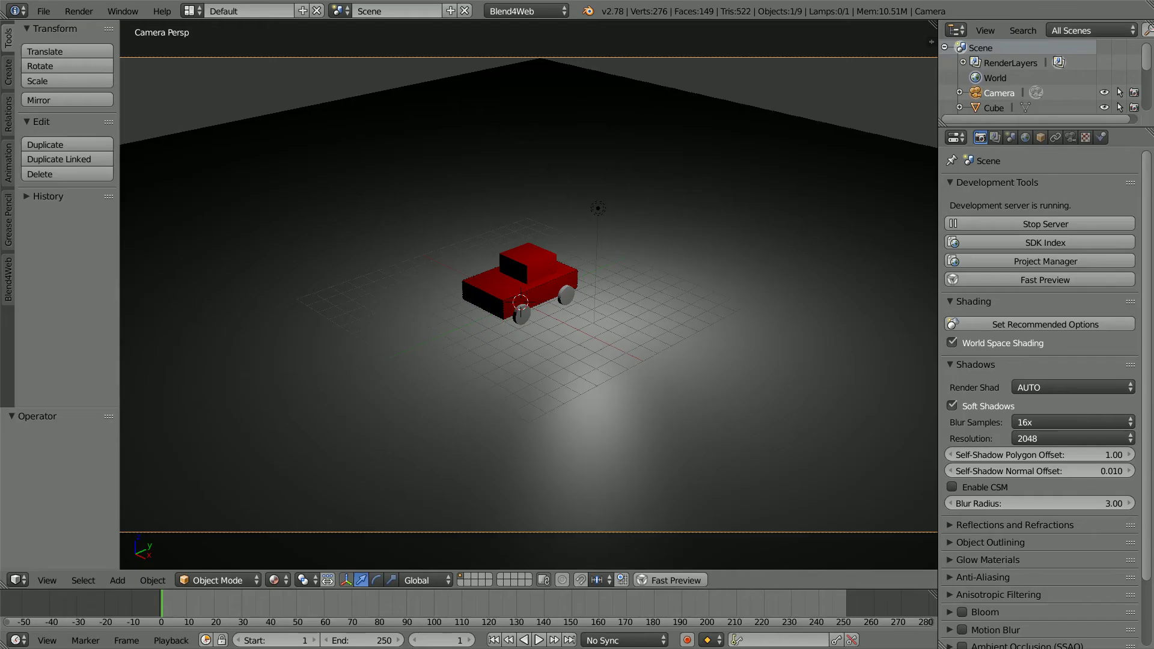
Export the scene with B4W Export JSON, overwriting my_simple_car.json in the assets folder
{"action": "left_click", "coordinate": [42, 11]}
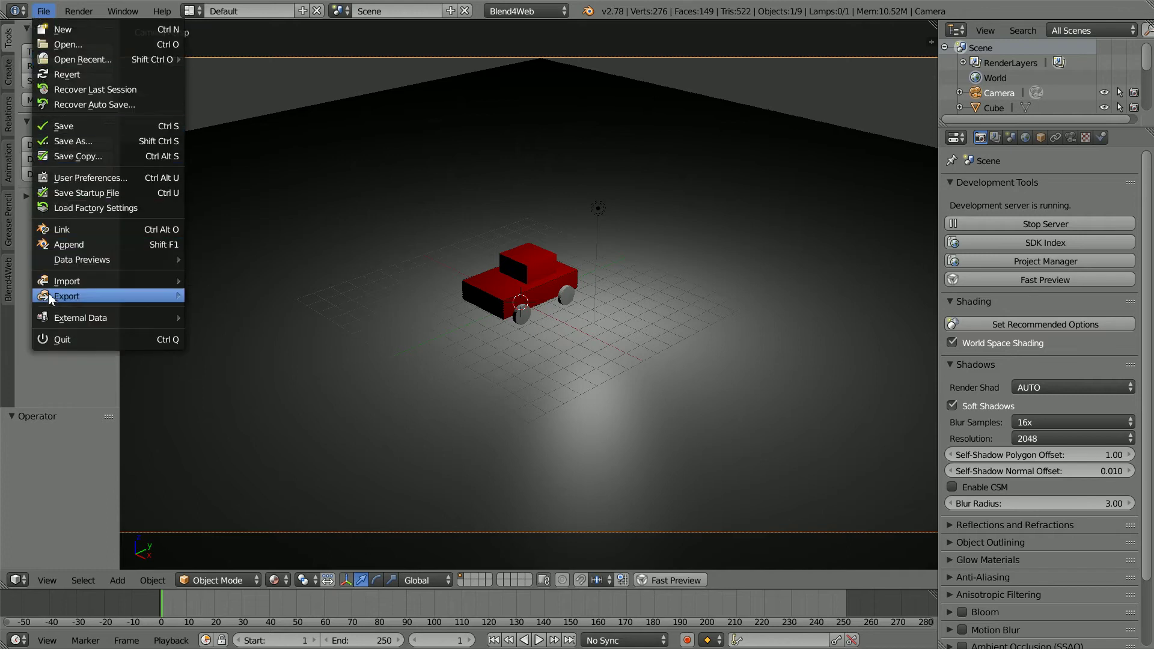
{"action": "mouse_move", "coordinate": [48, 298]}
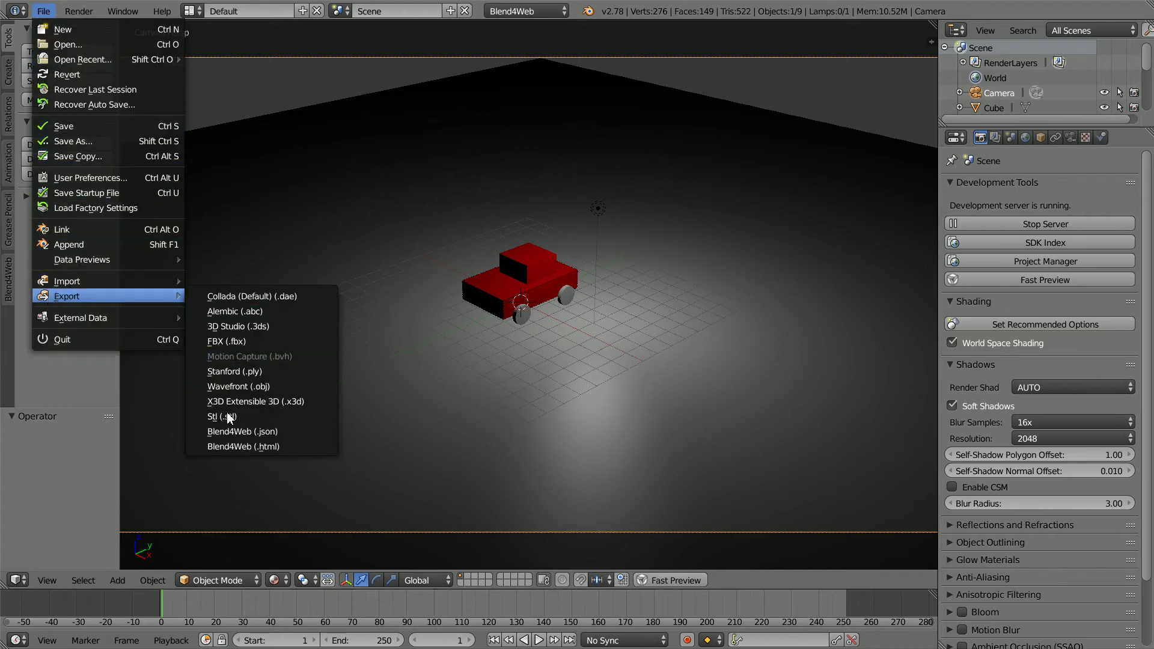
{"action": "left_click", "coordinate": [284, 433]}
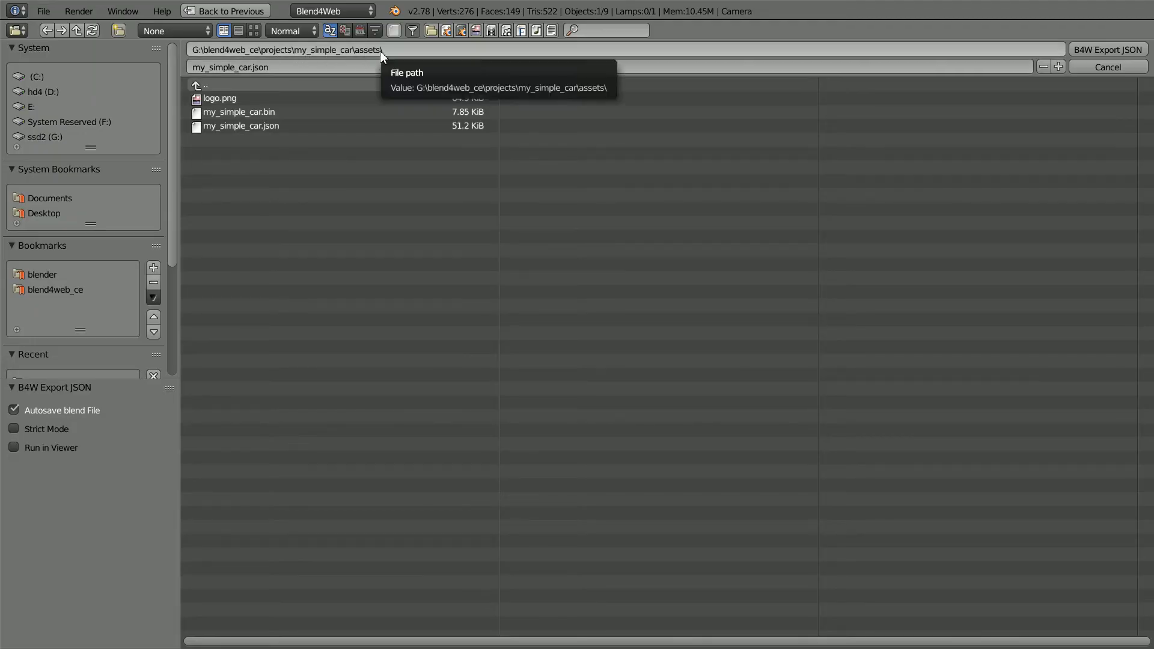
{"action": "left_click", "coordinate": [241, 125]}
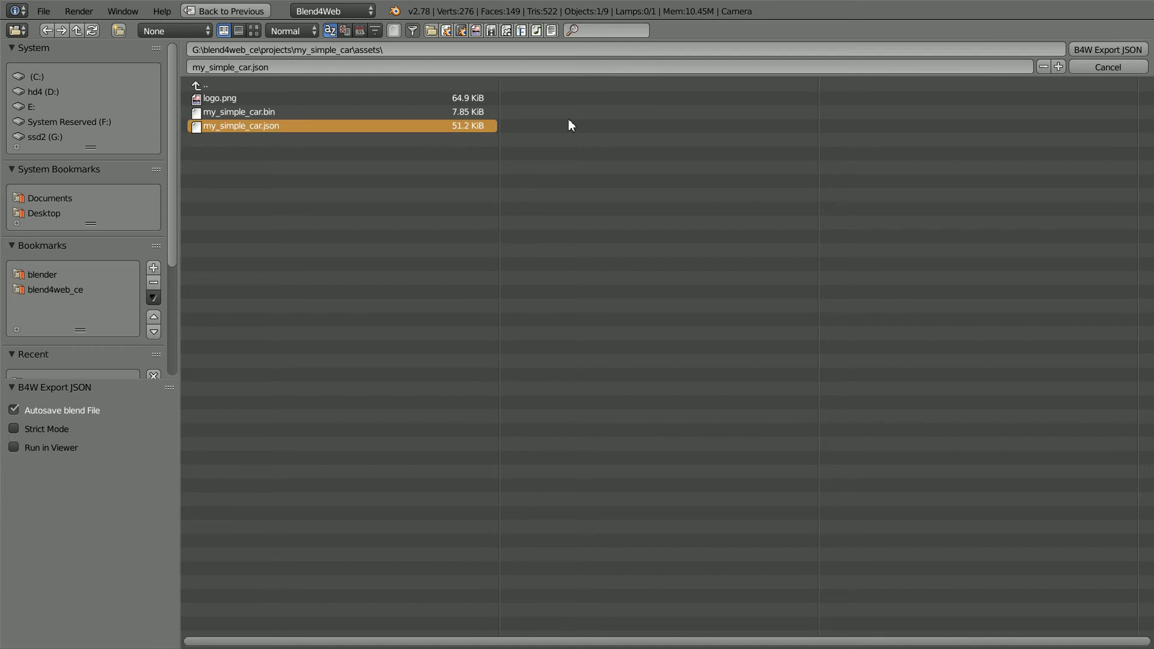
{"action": "left_click", "coordinate": [1106, 50]}
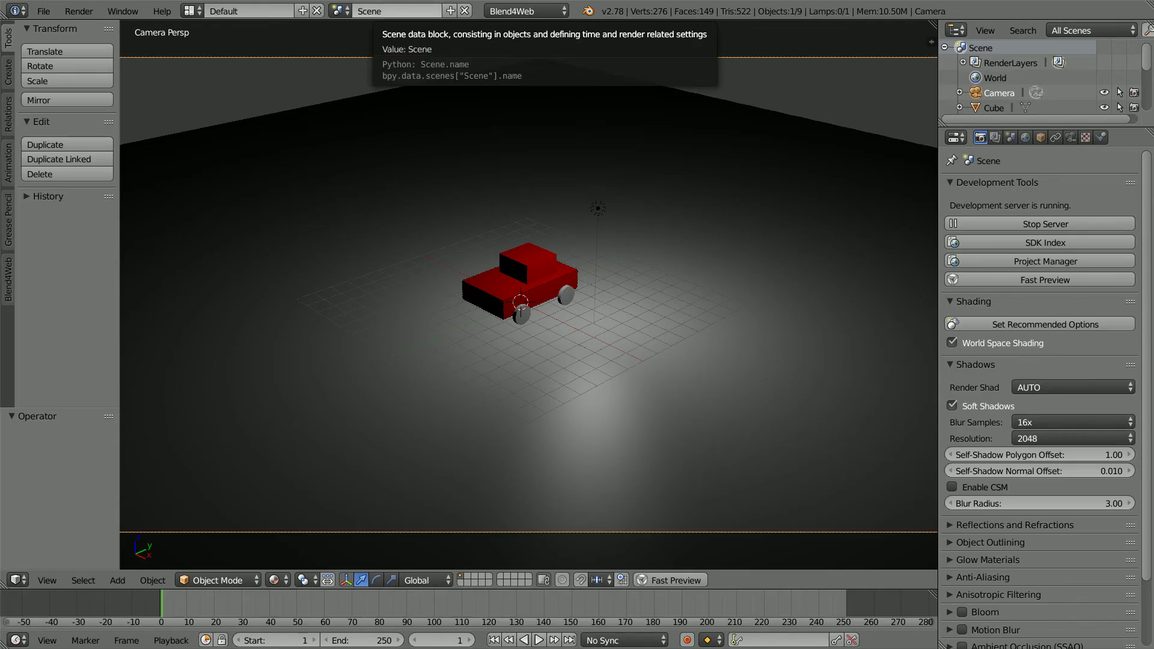
View the red car running in the my_simple_car.html page, then close it
{"action": "key", "text": "alt+Tab"}
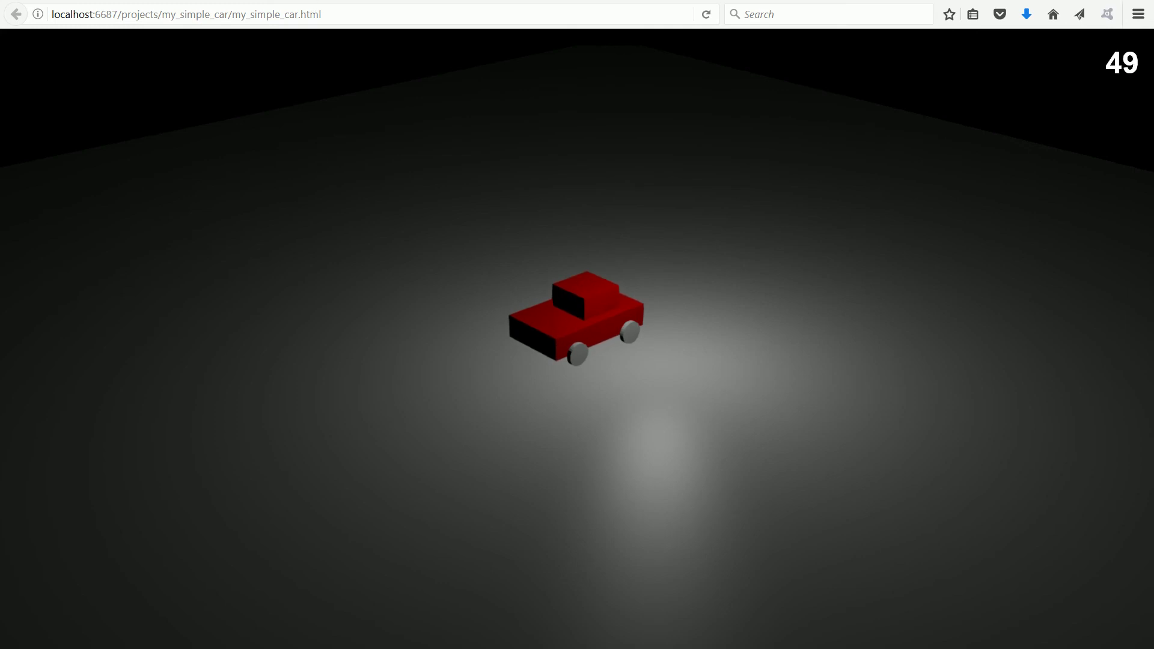
{"action": "key", "text": "ctrl+w"}
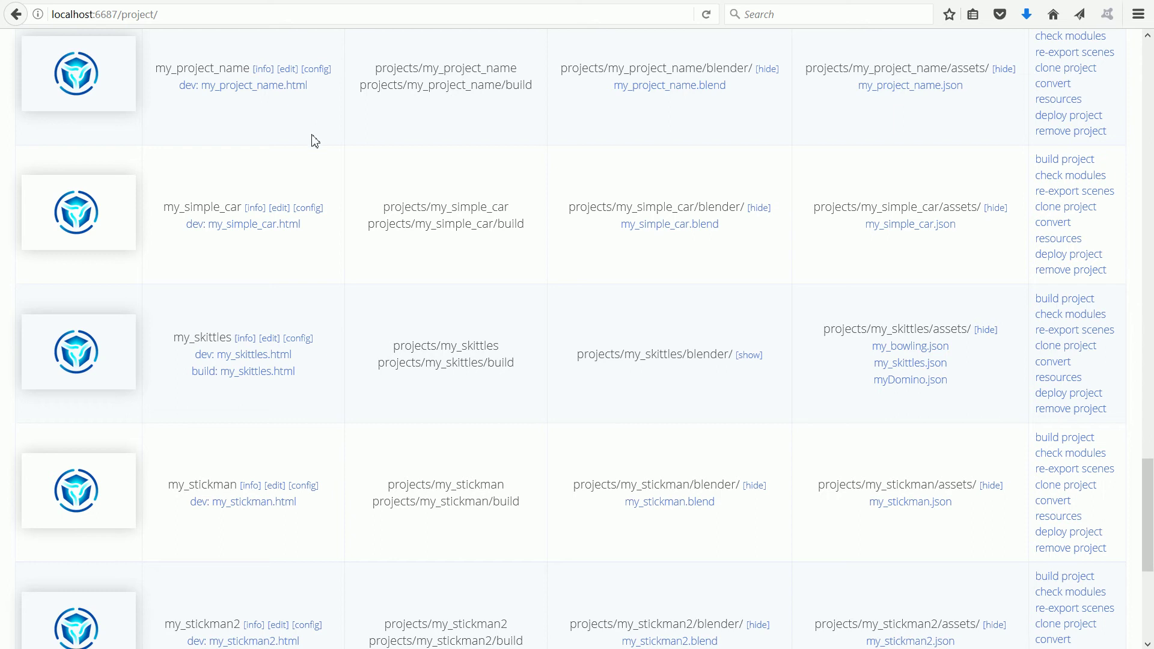
Open my_simple_car.js in the project's source editor alongside the code.txt snippet in Notepad
{"action": "left_click", "coordinate": [278, 210]}
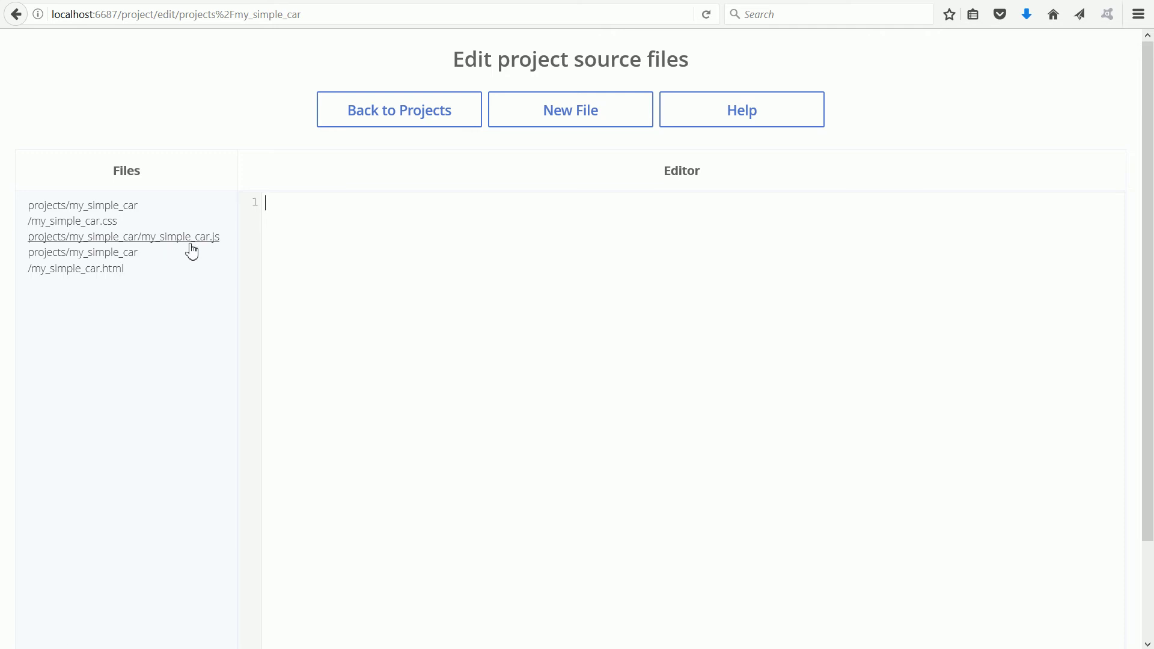
{"action": "left_click", "coordinate": [217, 242]}
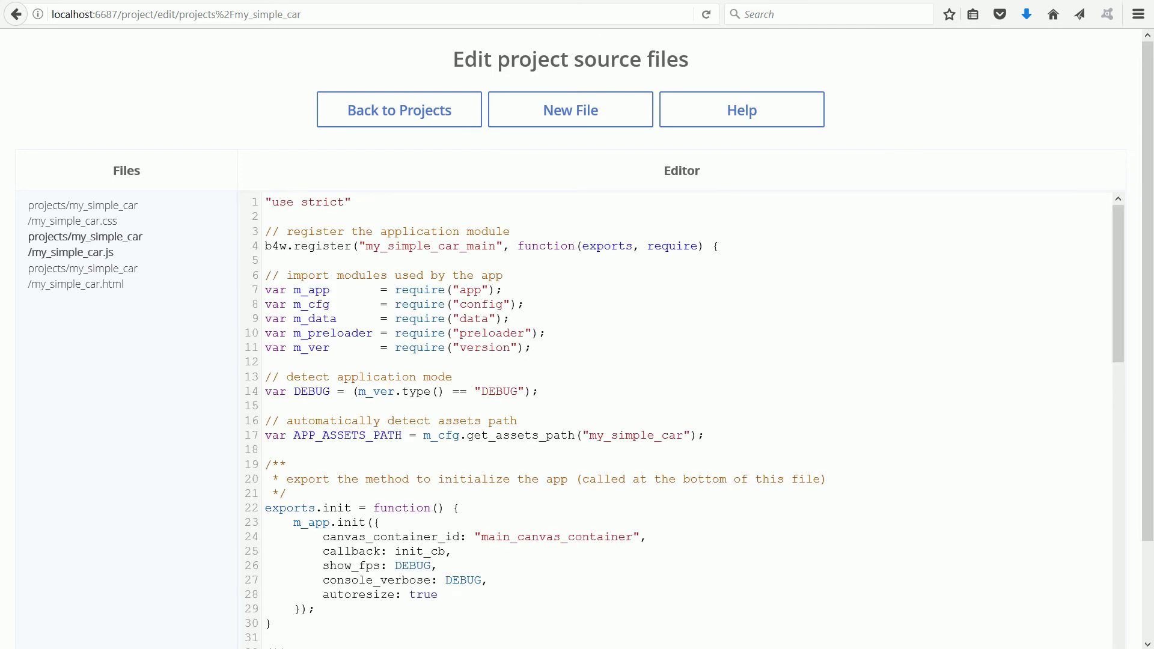
{"action": "key", "text": "alt+Tab"}
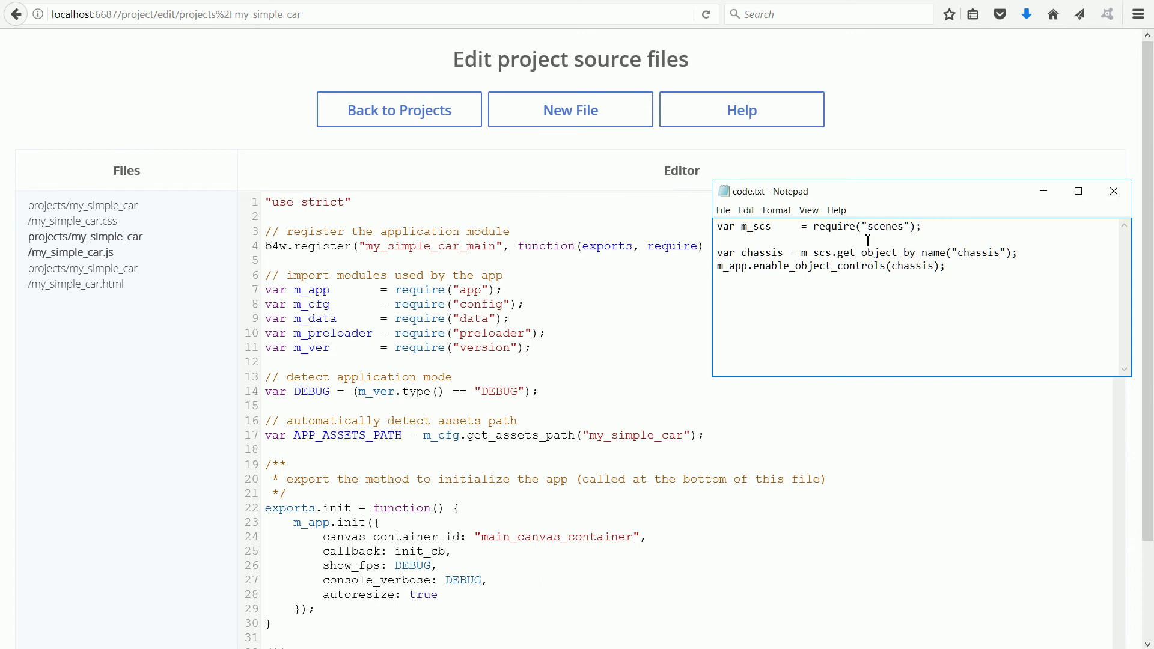
{"action": "left_click", "coordinate": [387, 108]}
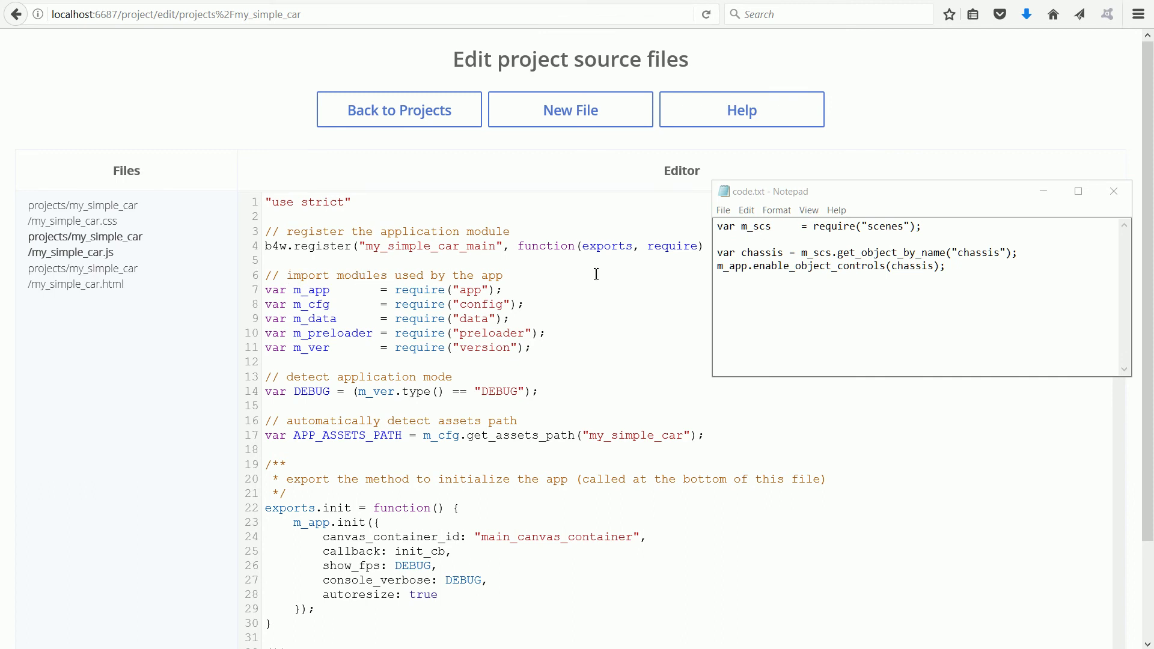
Copy the line var m_scs = require('scenes'); from Notepad and paste it onto line 12
{"action": "left_click_drag", "start_coordinate": [717, 231], "coordinate": [716, 242]}
{"action": "right_click", "coordinate": [743, 229]}
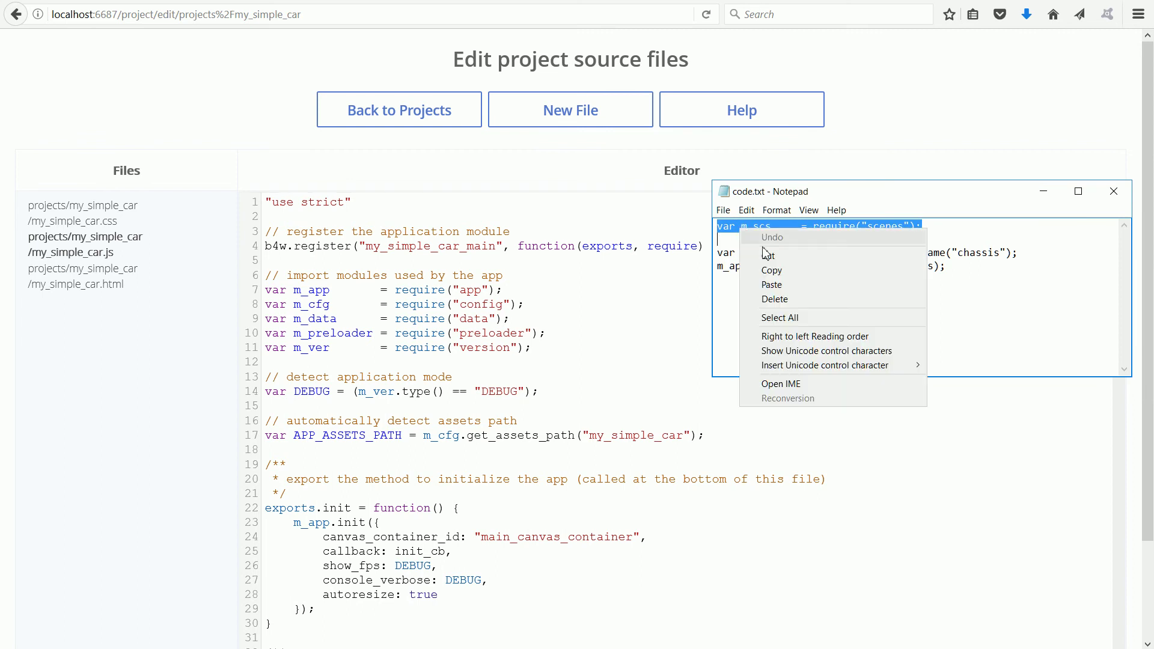
{"action": "left_click", "coordinate": [789, 273]}
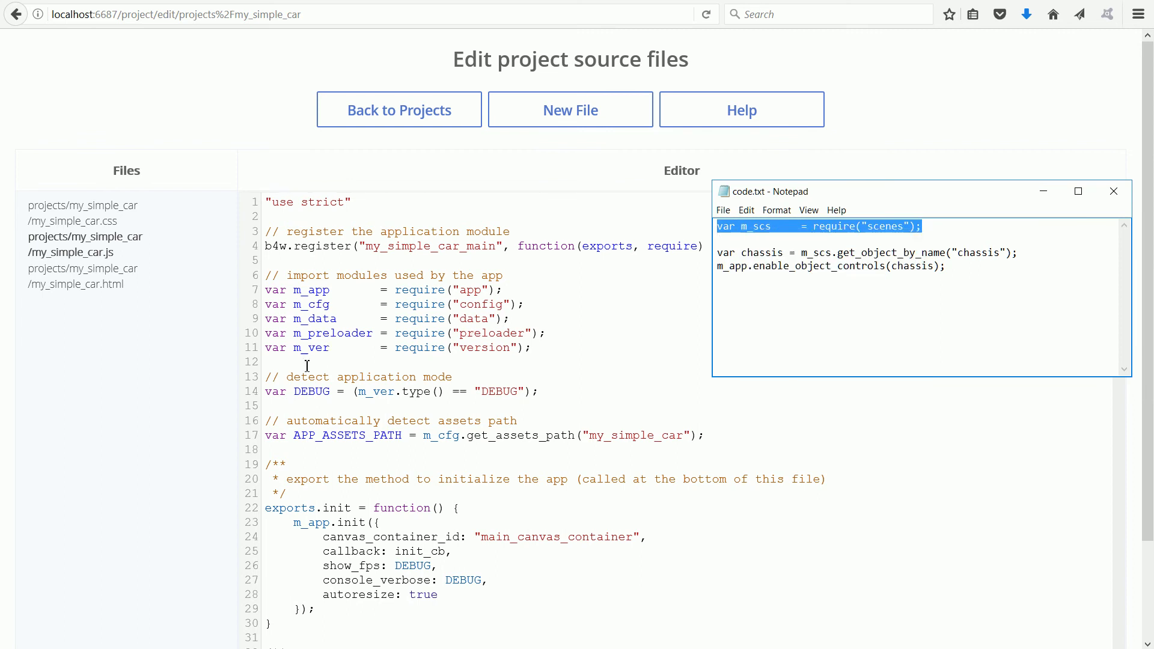
{"action": "left_click", "coordinate": [271, 364]}
{"action": "right_click", "coordinate": [267, 363]}
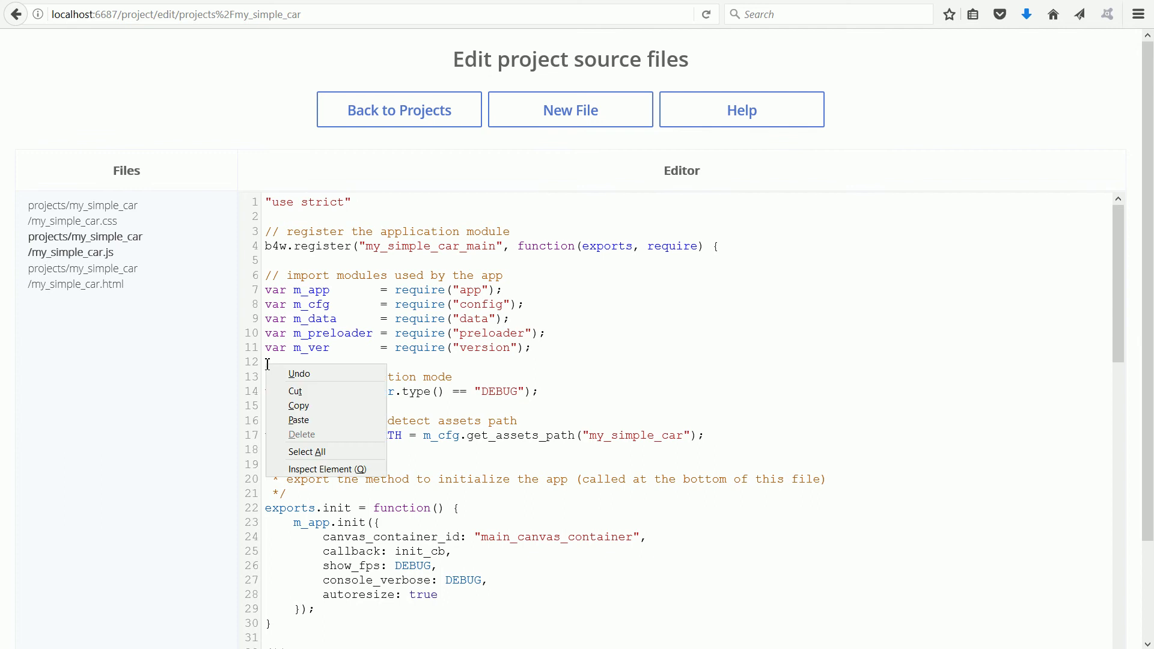
{"action": "left_click", "coordinate": [316, 420]}
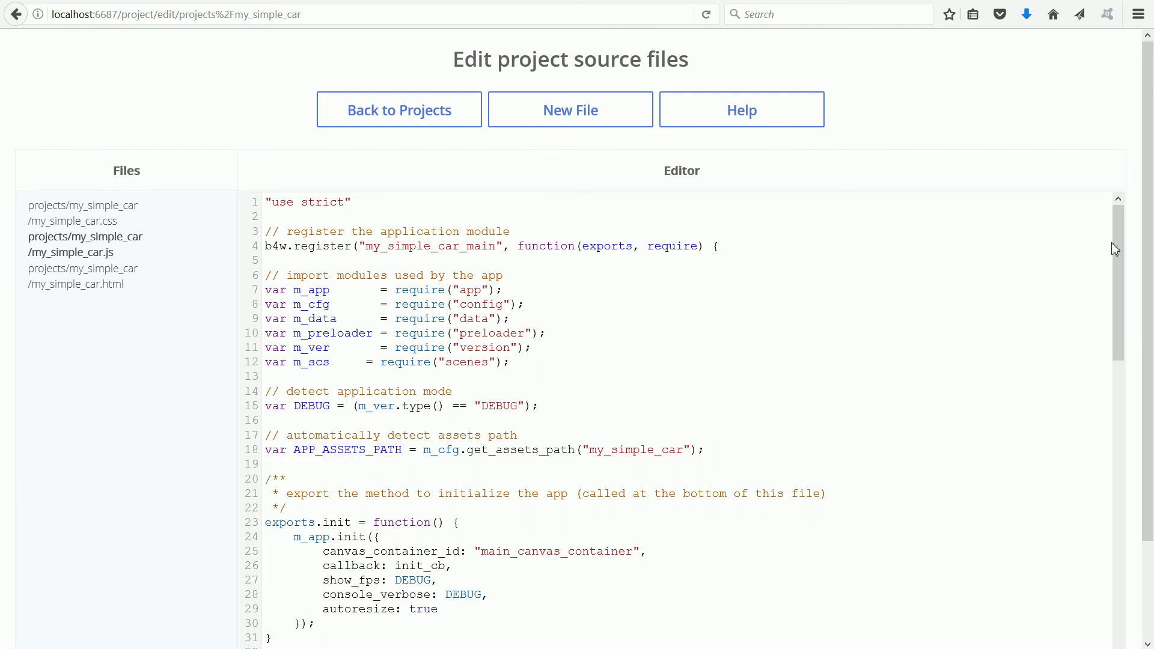
Find the 'place your code here' comment in load_cb and copy the chassis and enable_object_controls lines from Notepad
{"action": "left_click_drag", "start_coordinate": [1119, 250], "coordinate": [1126, 569]}
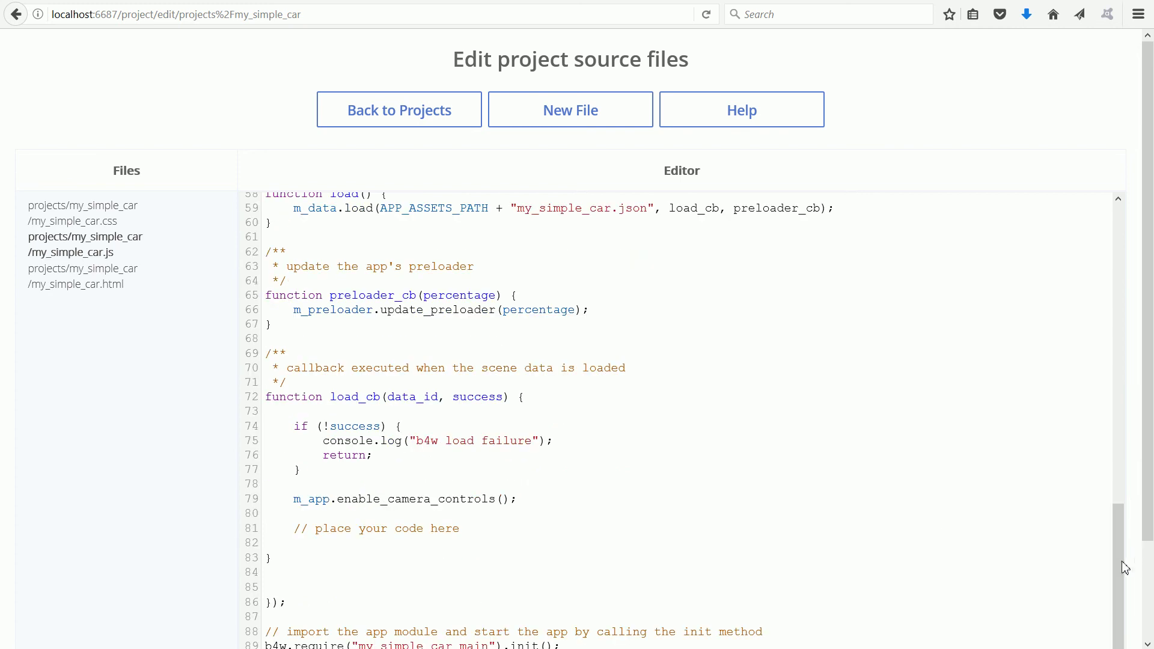
{"action": "left_click_drag", "start_coordinate": [317, 529], "coordinate": [460, 529]}
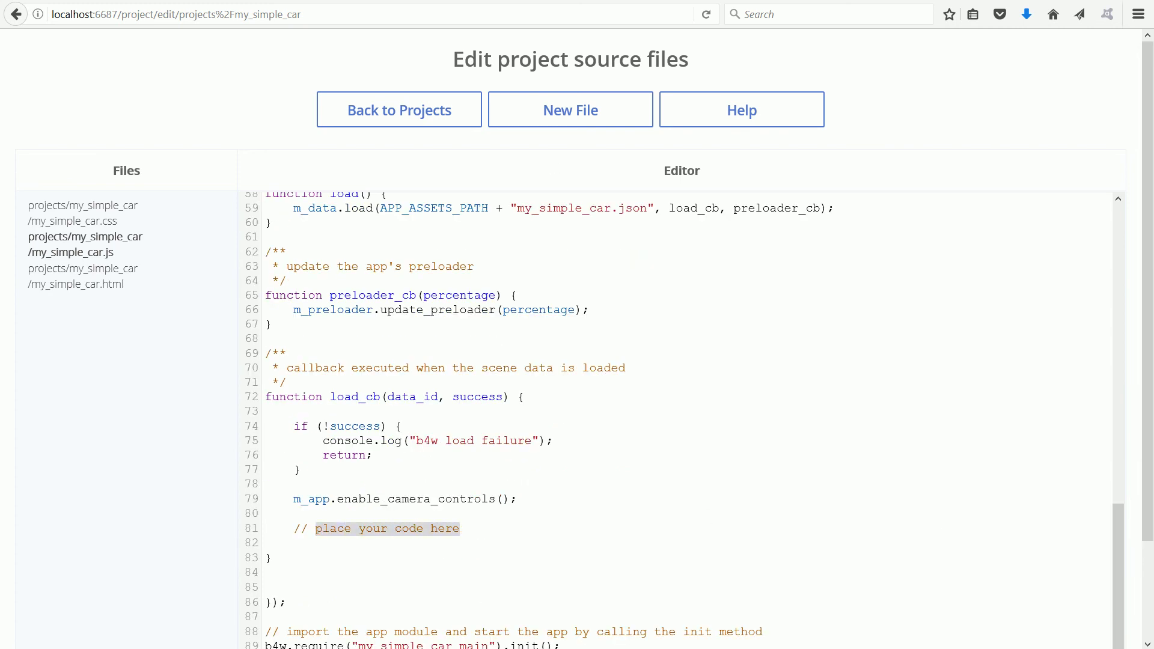
{"action": "key", "text": "alt+Tab"}
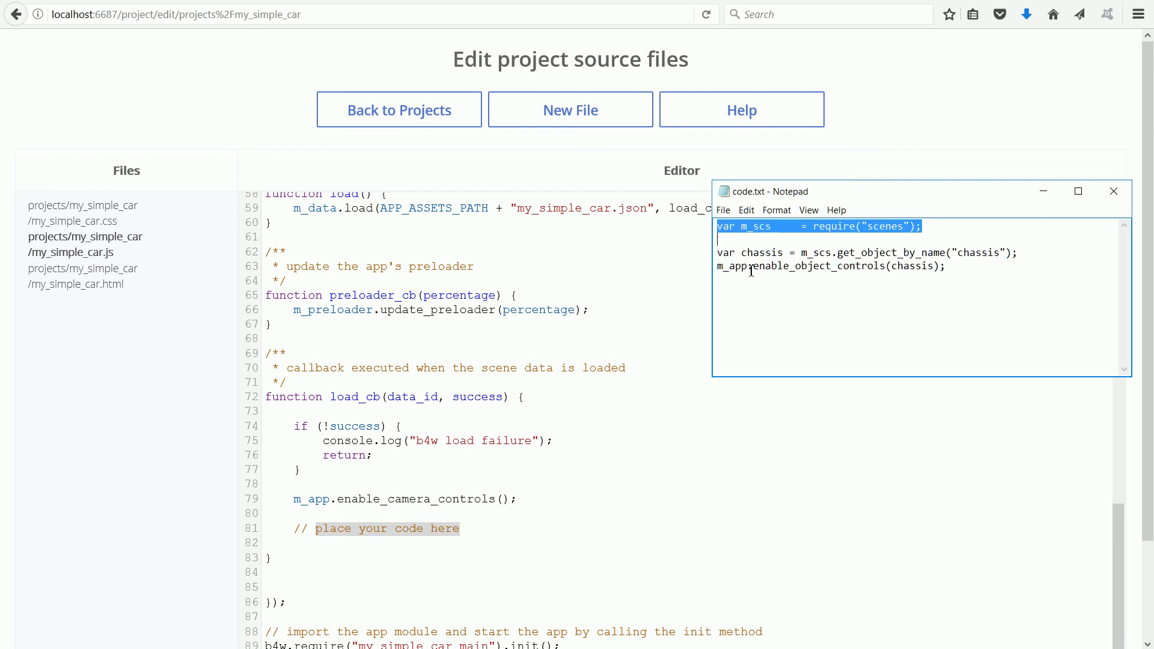
{"action": "left_click", "coordinate": [720, 257]}
{"action": "left_click_drag", "start_coordinate": [720, 257], "coordinate": [722, 288]}
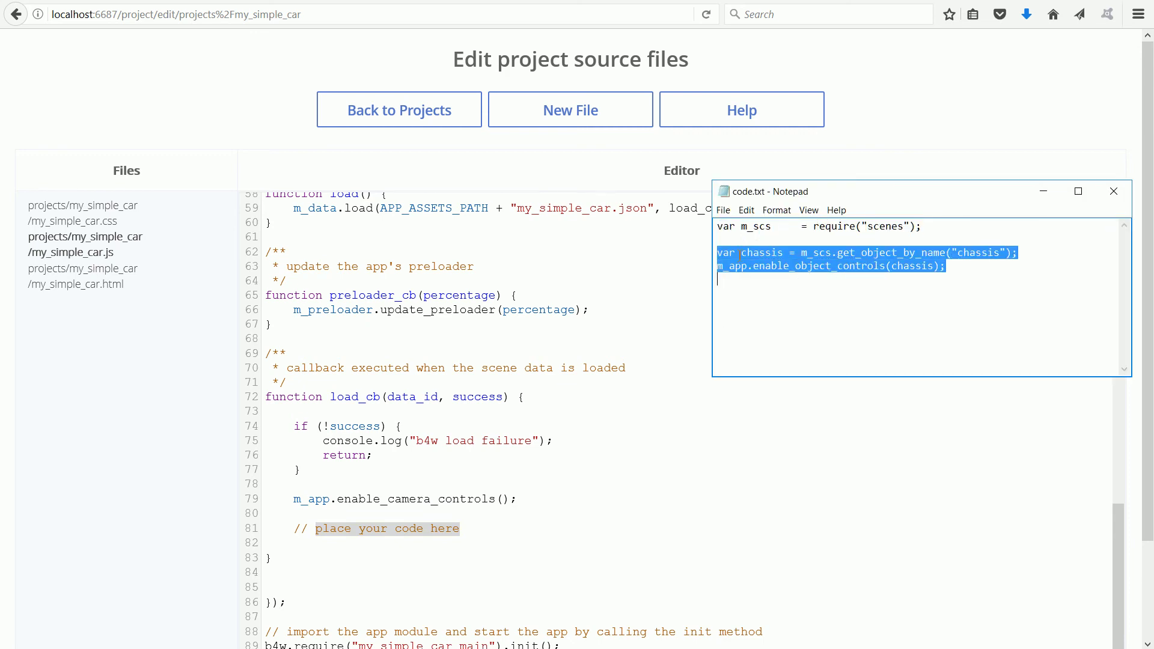
{"action": "right_click", "coordinate": [761, 268]}
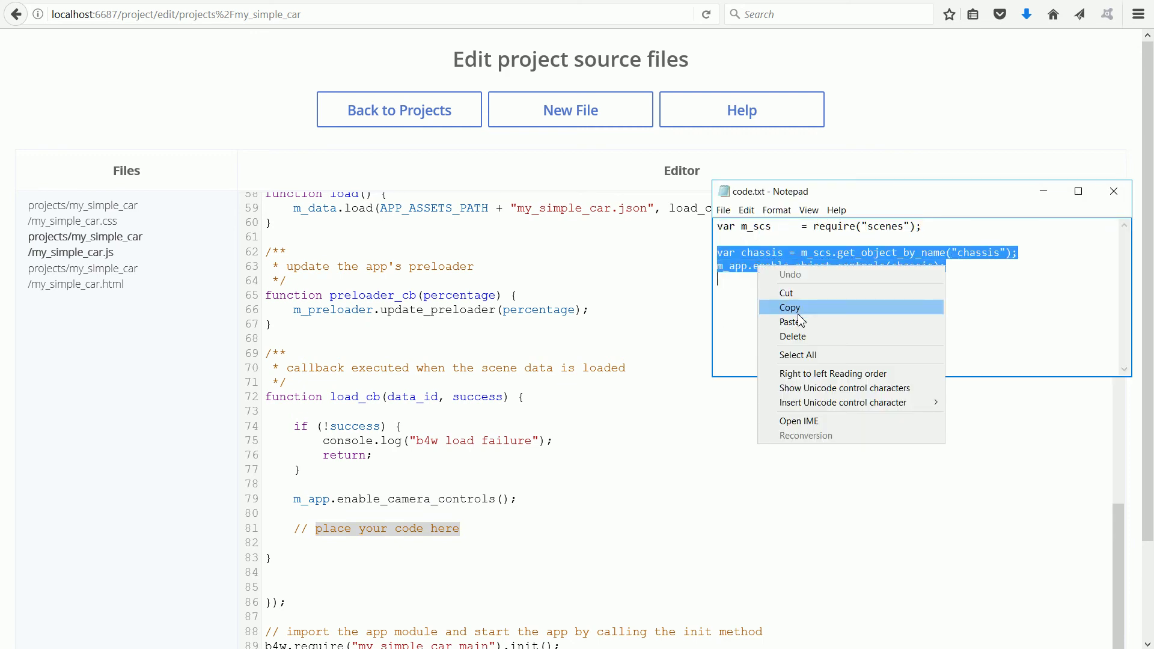
{"action": "left_click", "coordinate": [801, 307]}
Paste the chassis lookup and enable_object_controls(chassis) lines onto line 82 of load_cb
{"action": "left_click", "coordinate": [275, 550]}
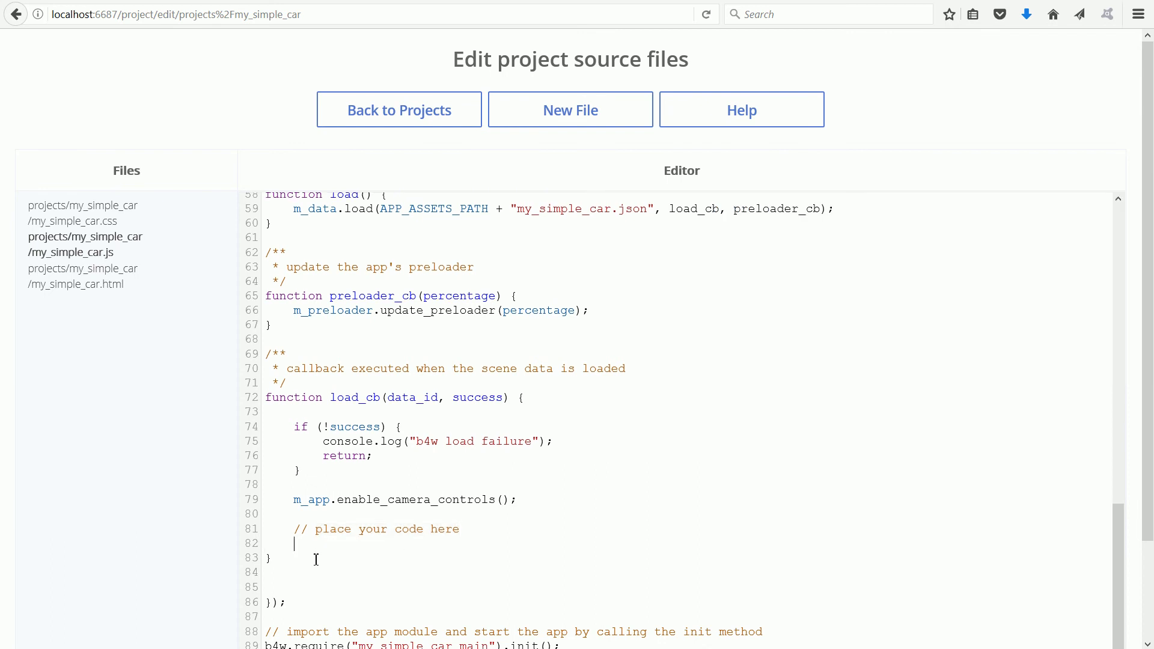
{"action": "left_click", "coordinate": [296, 544]}
{"action": "right_click", "coordinate": [297, 545]}
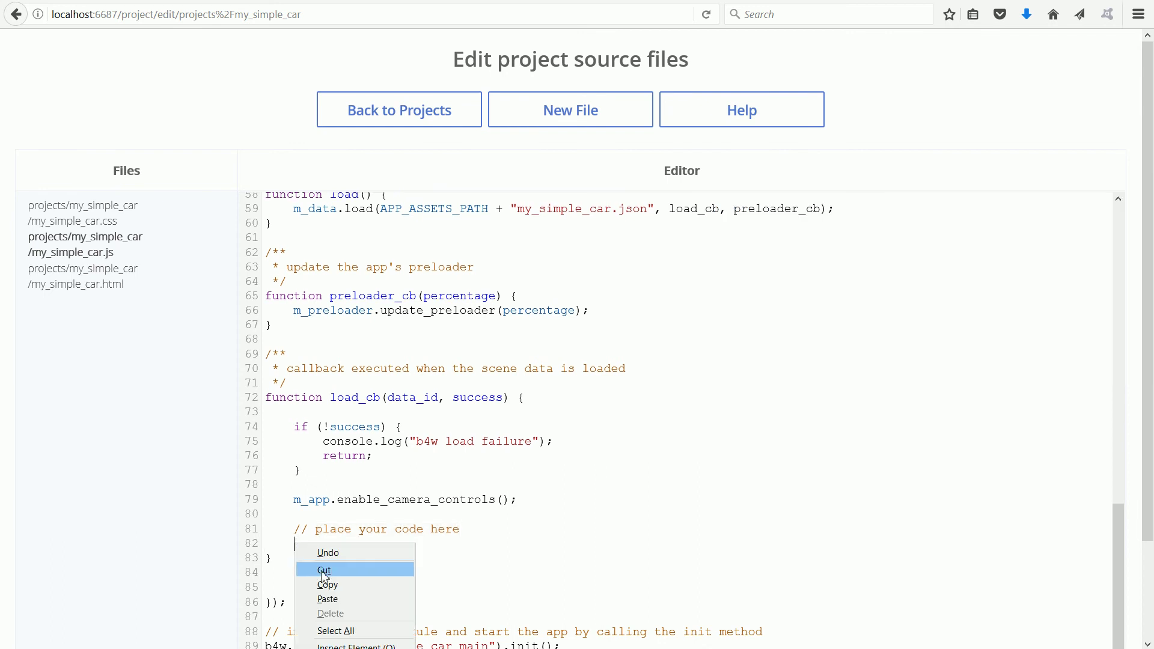
{"action": "left_click", "coordinate": [330, 600]}
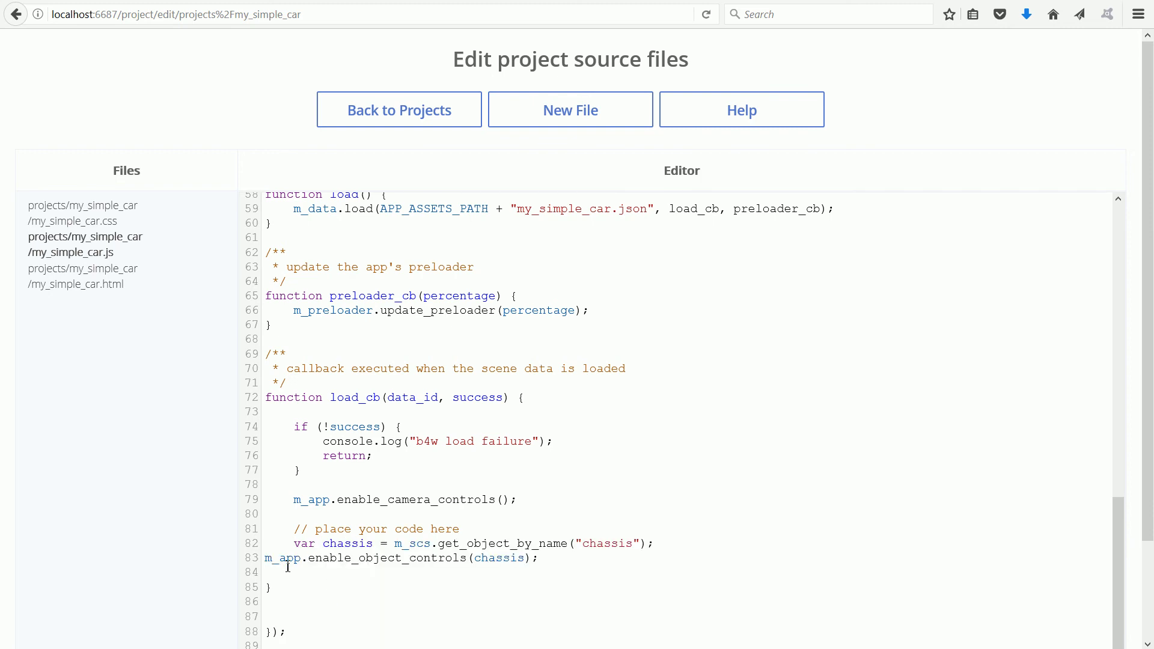
{"action": "left_click", "coordinate": [269, 559]}
Indent line 83, comment out enable_camera_controls with //, and save my_simple_car.js
{"action": "key", "text": "Tab"}
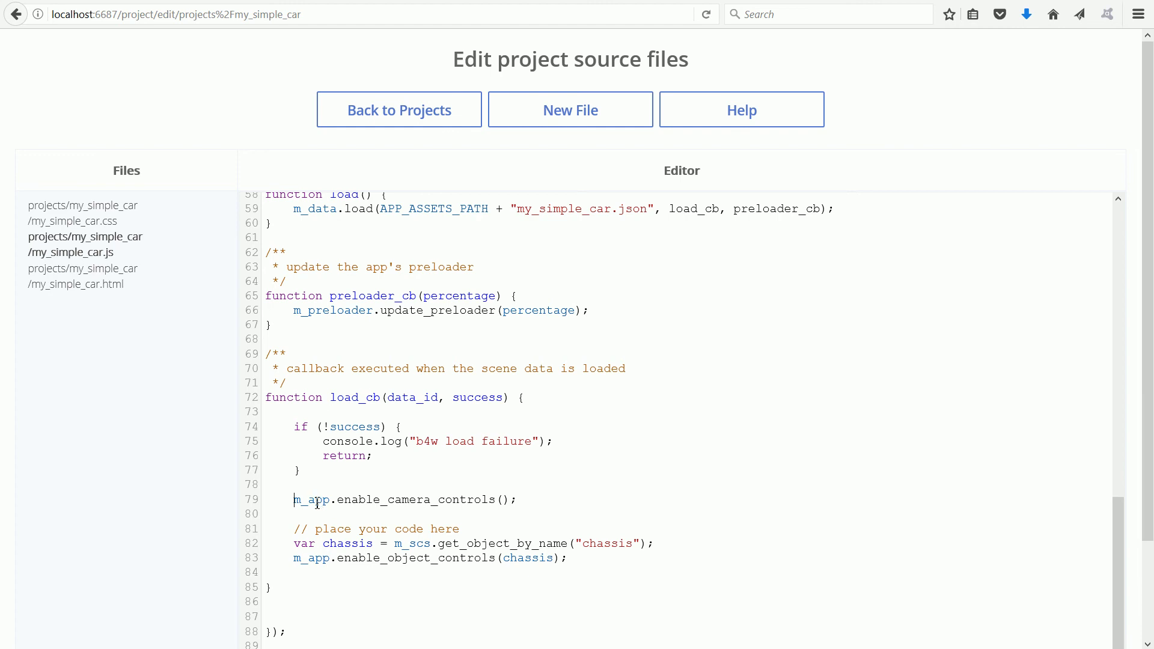
{"action": "type", "text": "//"}
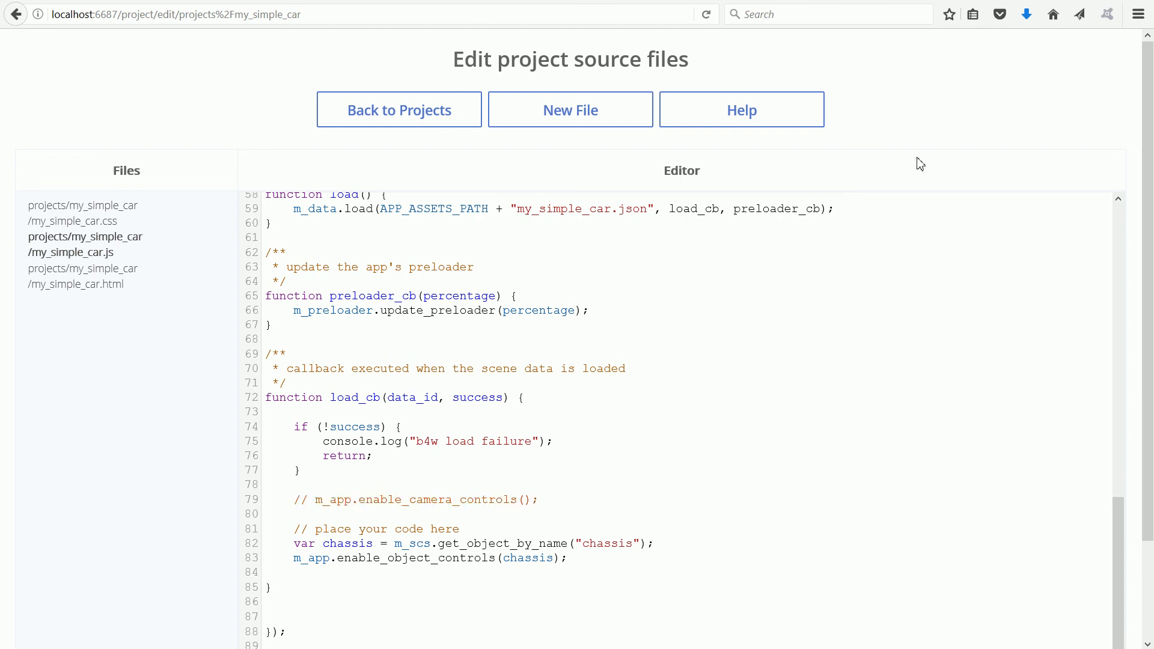
{"action": "scroll", "coordinate": [1148, 301], "scroll_direction": "down", "scroll_amount": 1}
{"action": "scroll", "coordinate": [1149, 239], "scroll_direction": "down", "scroll_amount": 1}
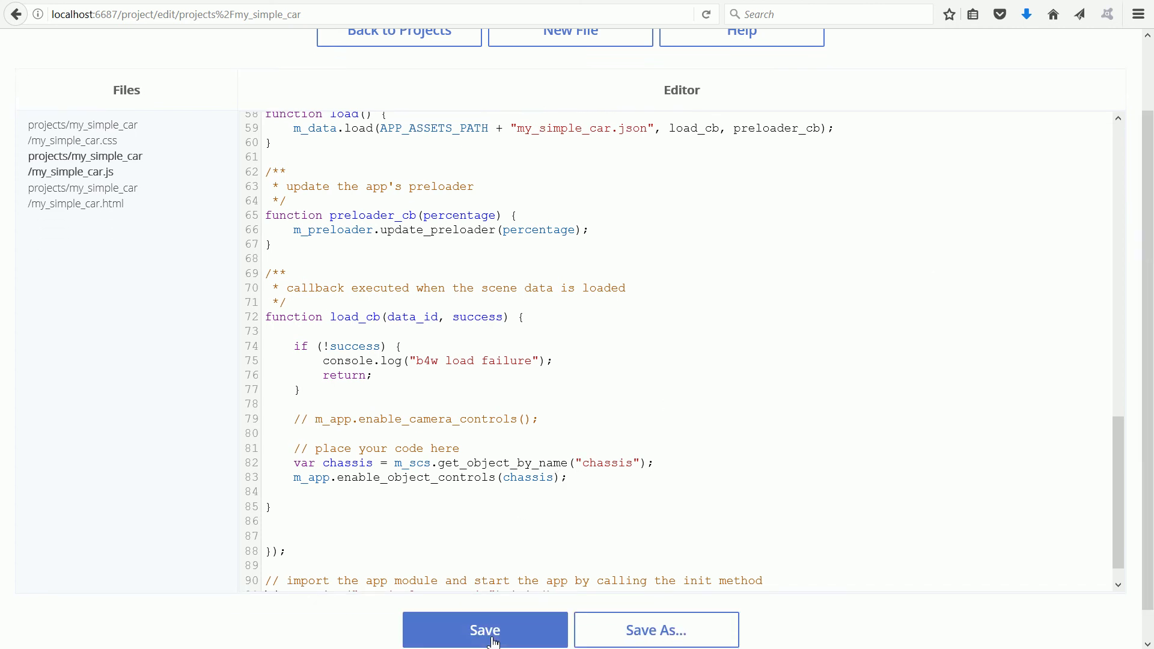
{"action": "left_click", "coordinate": [528, 631]}
{"action": "left_click", "coordinate": [412, 39]}
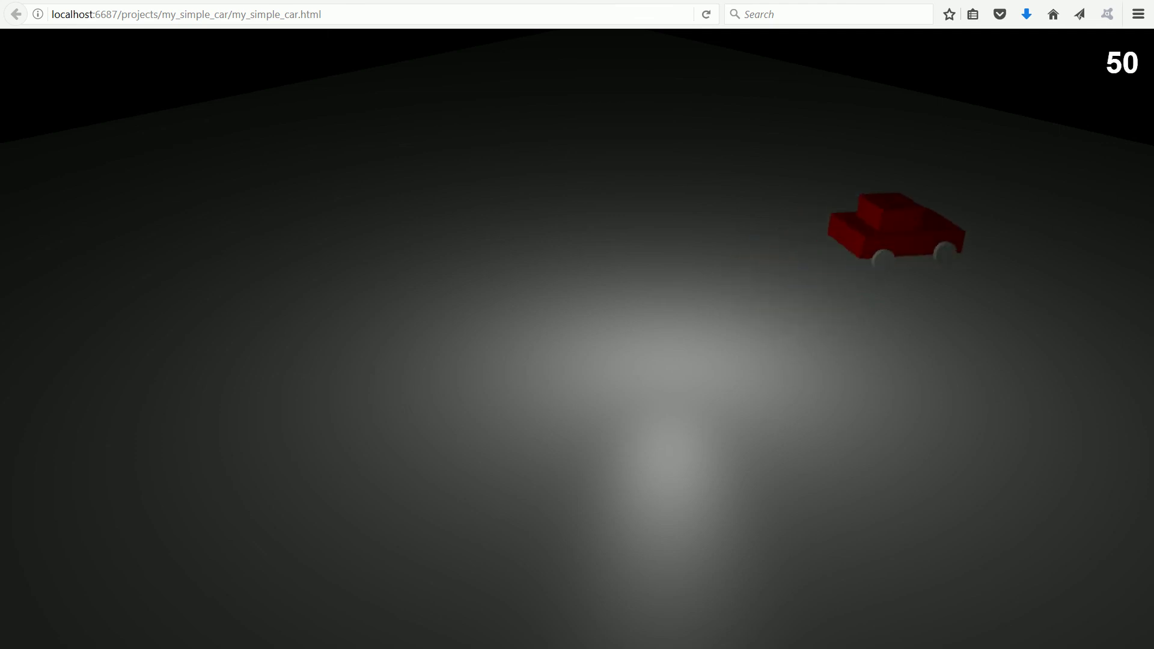
Return to the project list and drive the red car forward with the Up arrow key
{"action": "key", "text": "alt+Left"}
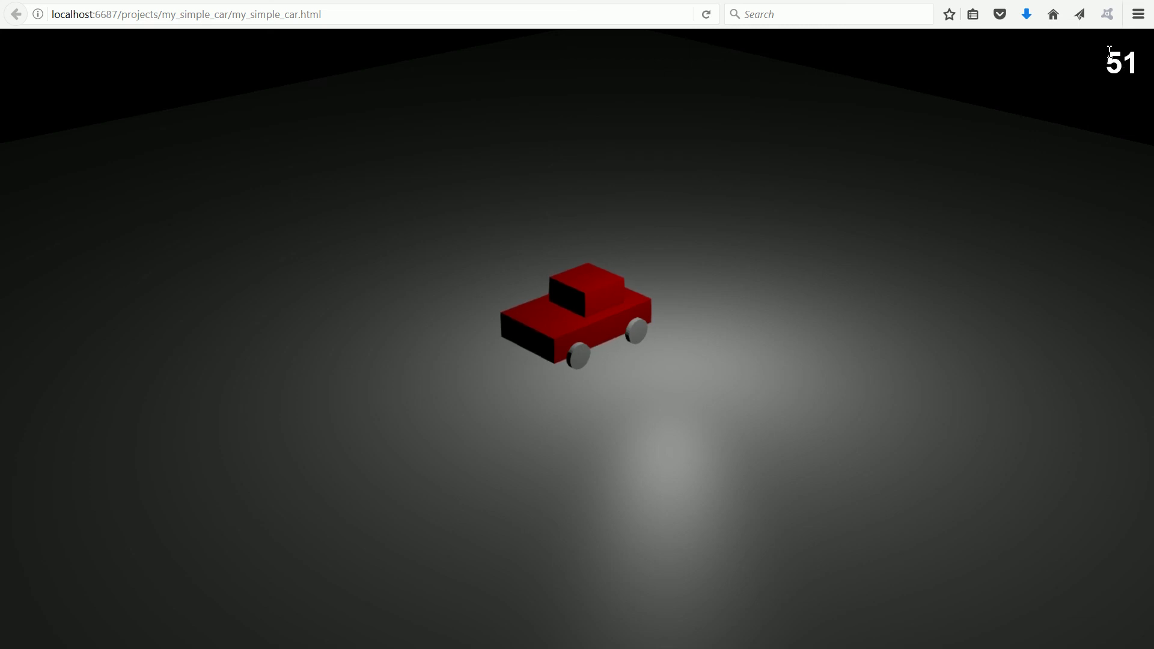
{"action": "key", "text": "Up"}
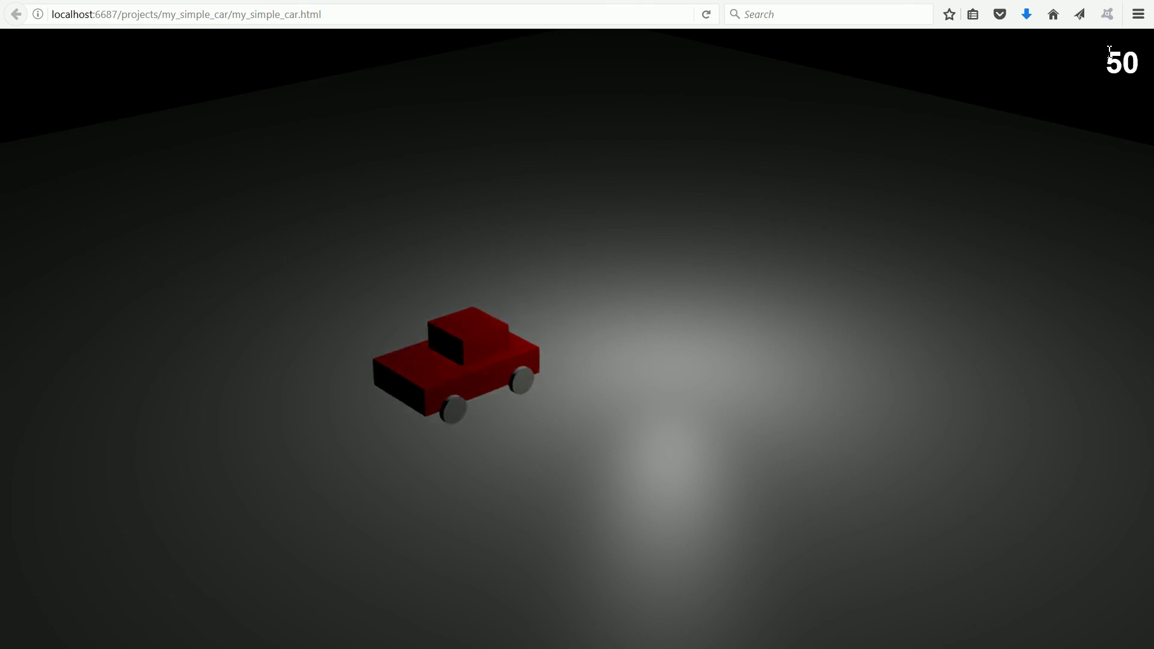